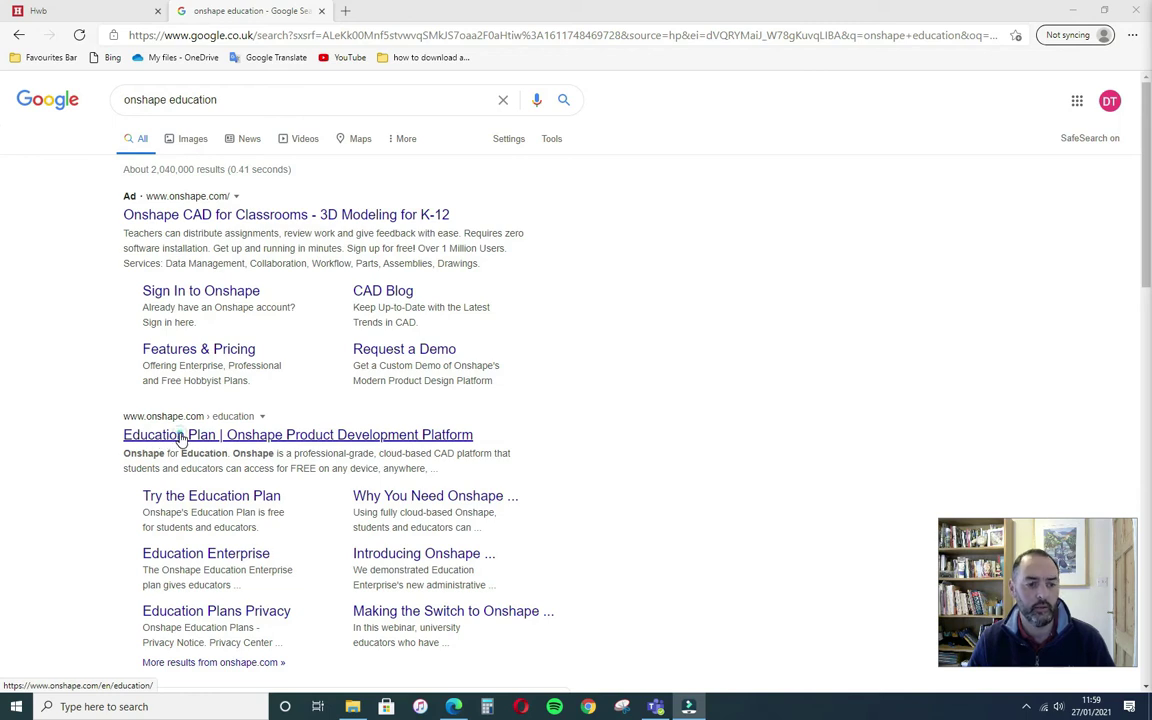
- Open the free Education account form from the Education Plan page and enter the student's first name
left_click(180, 435)
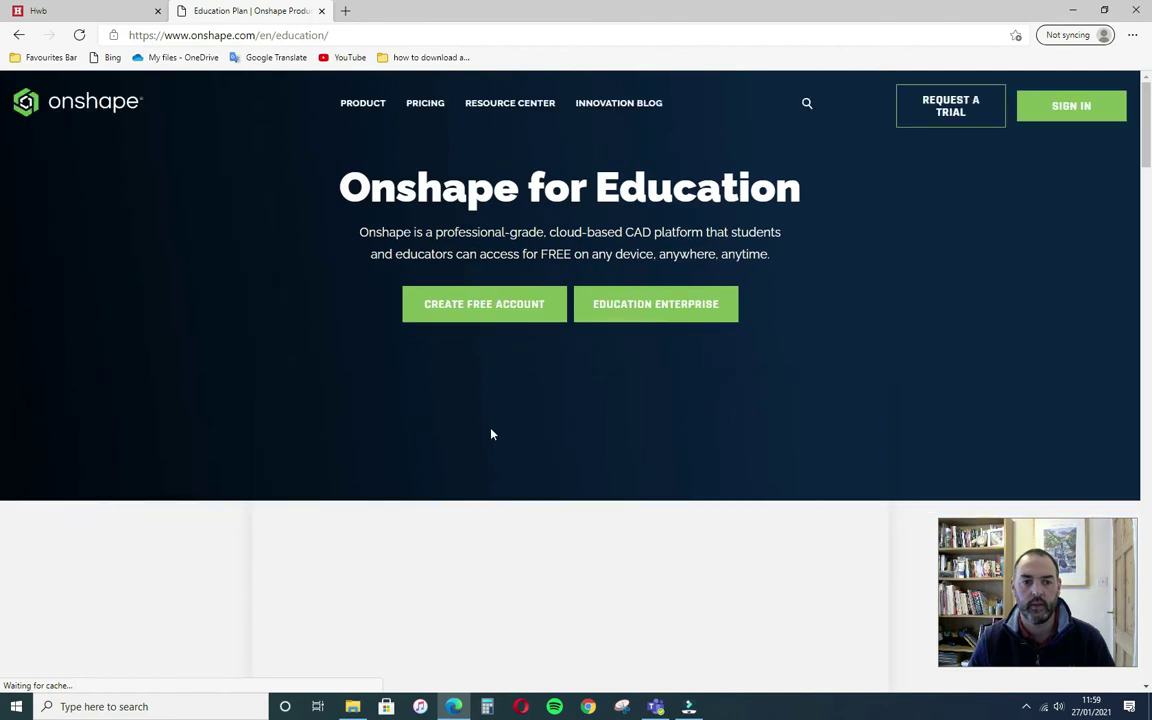
left_click(496, 312)
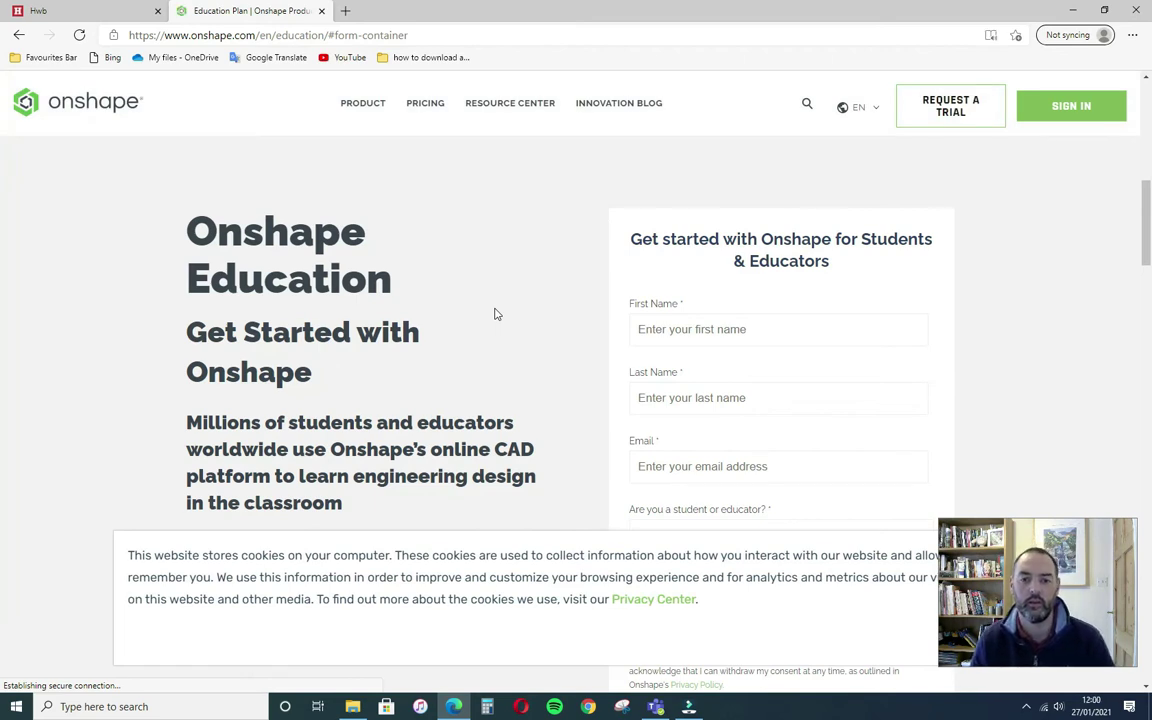
left_click(789, 329)
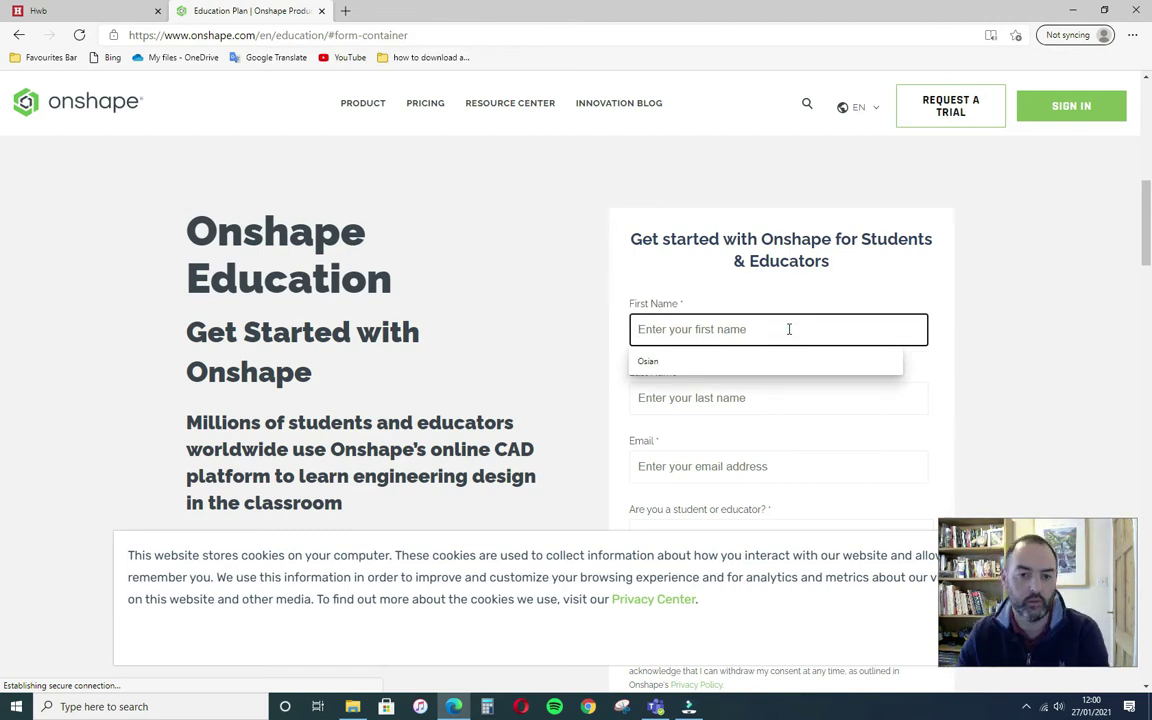
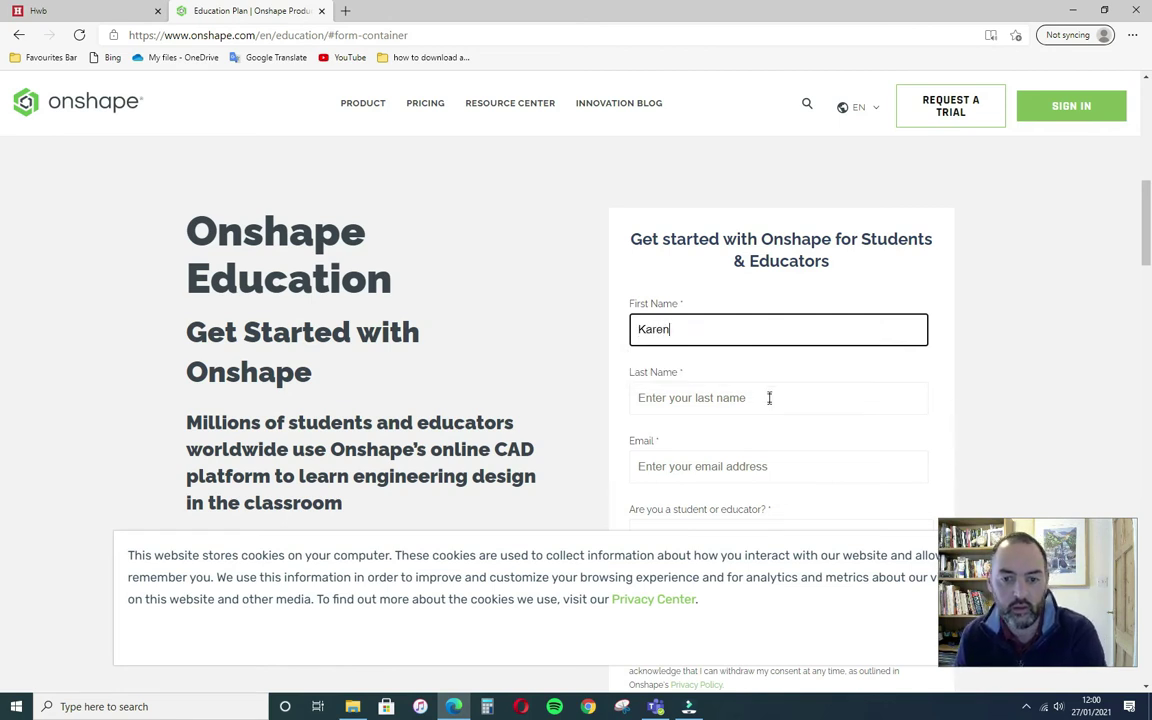
- Fill in the student's last name and begin typing their school e-mail address
left_click(767, 398)
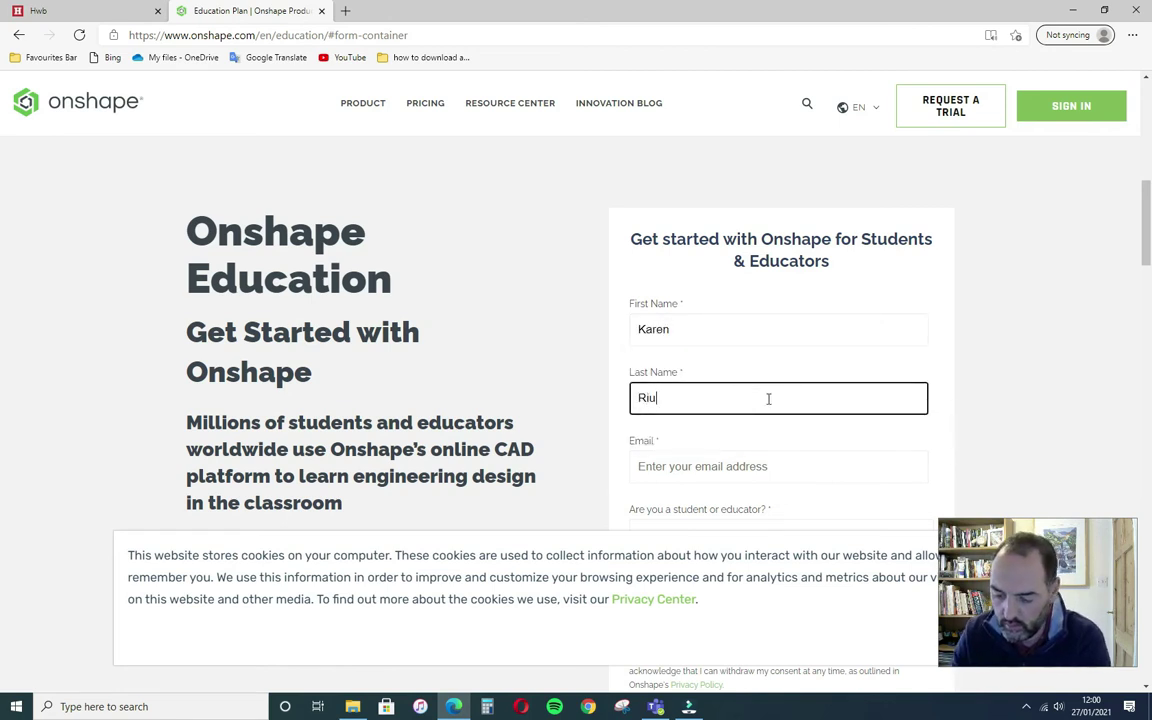
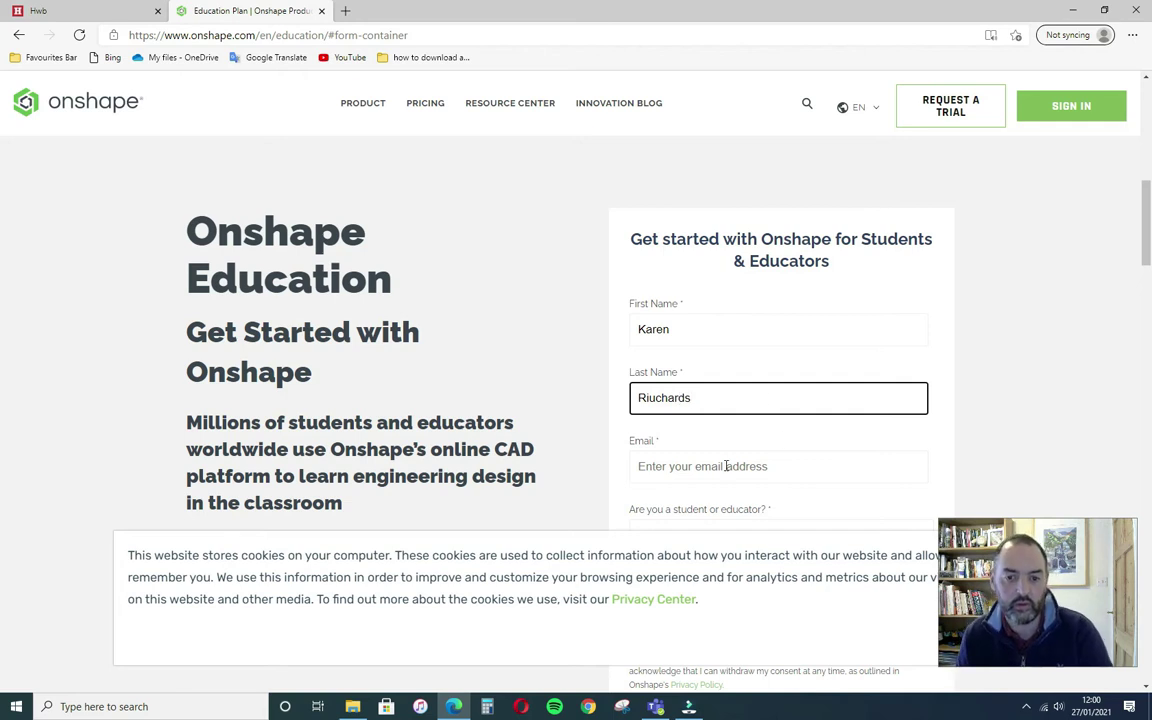
left_click(727, 466)
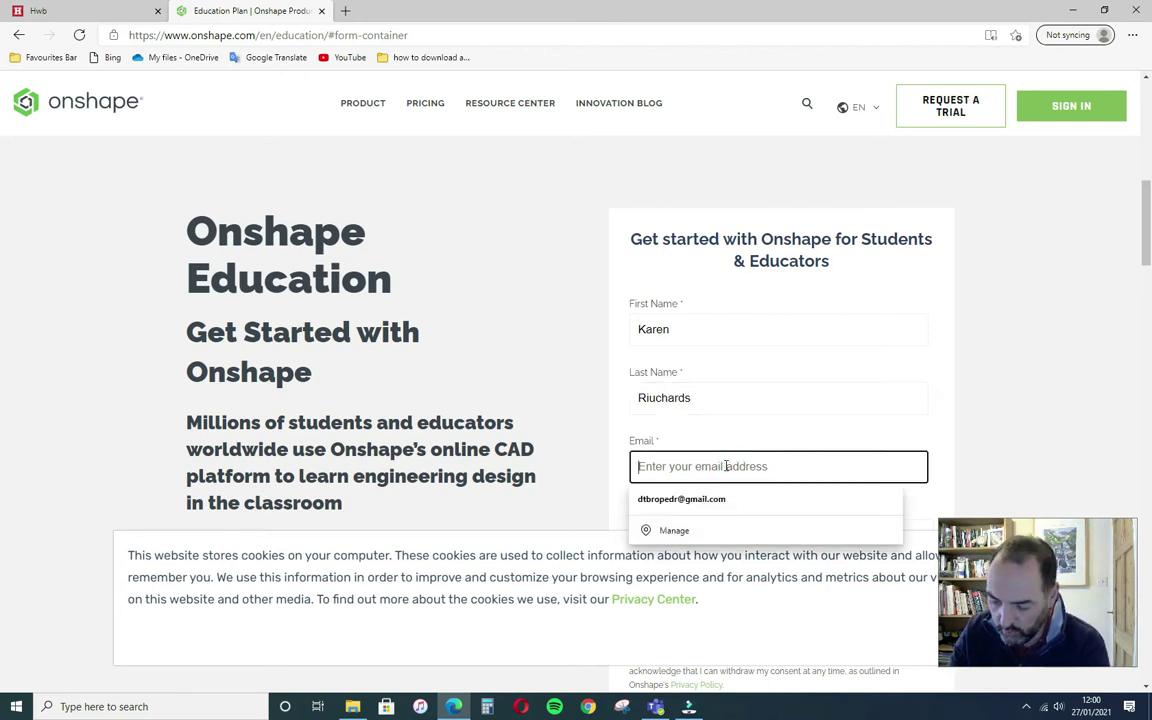
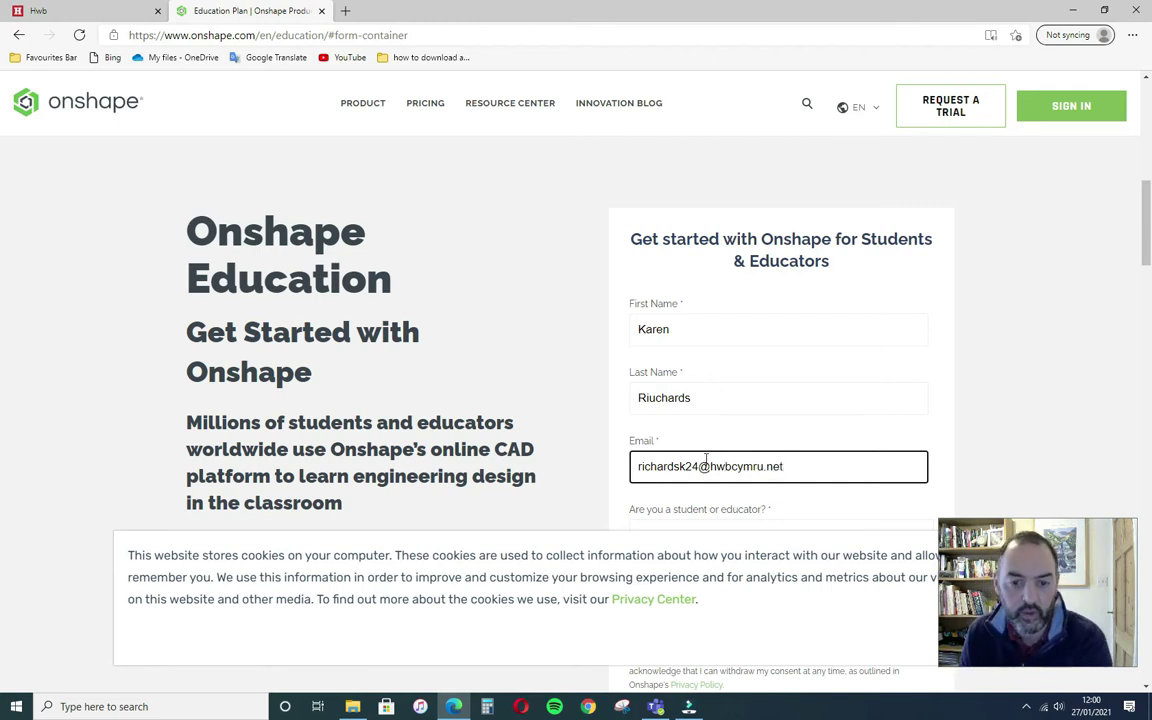
- Finish entering the student's e-mail address in the sign-up form
left_click(764, 508)
left_click(762, 512)
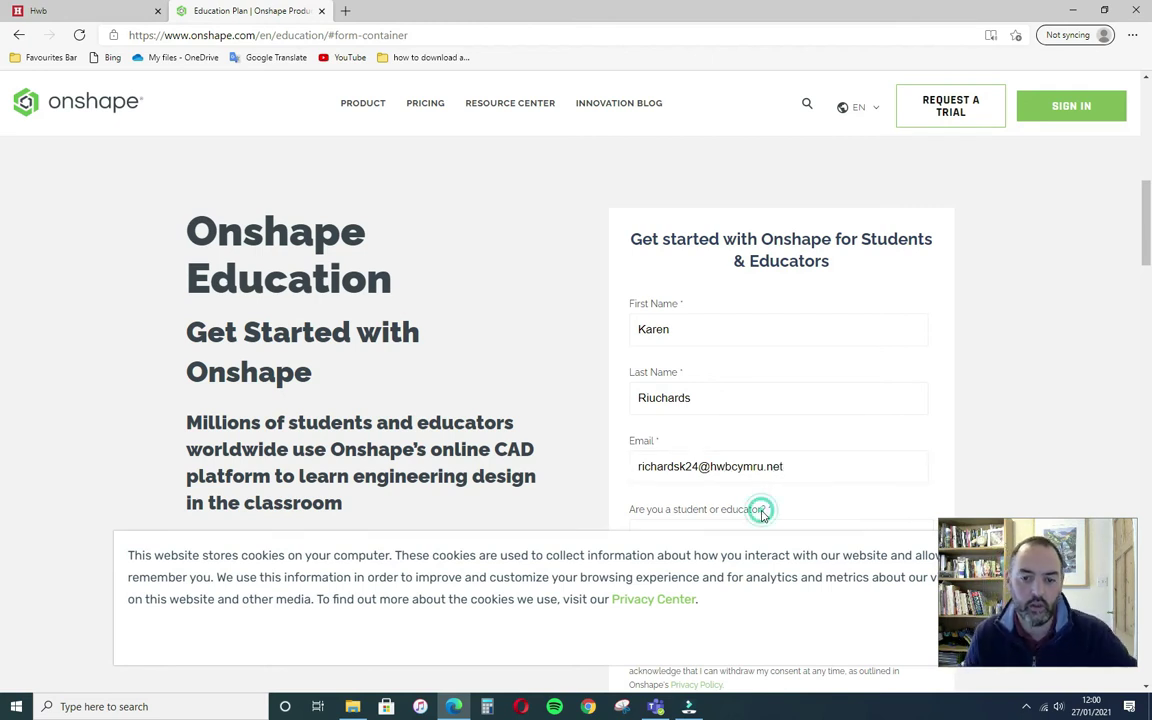
scroll(790, 400, "down", 3)
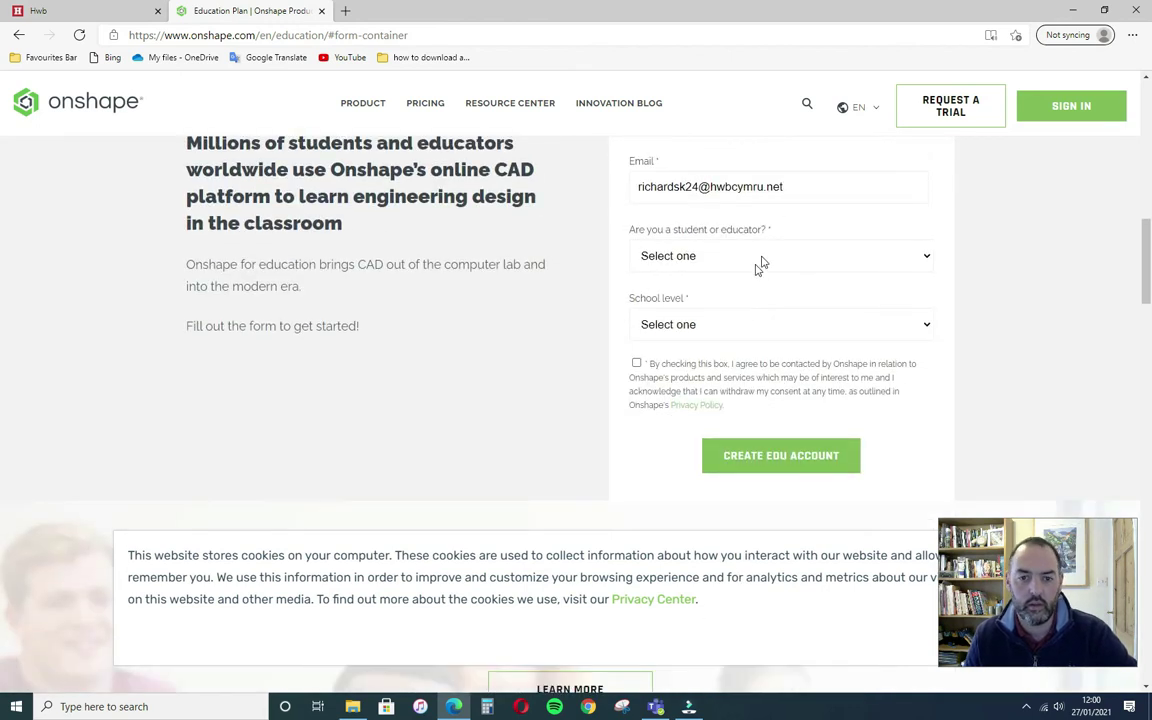
- Register as a Student at Grade School (K-12), agree to be contacted, and submit
left_click(810, 258)
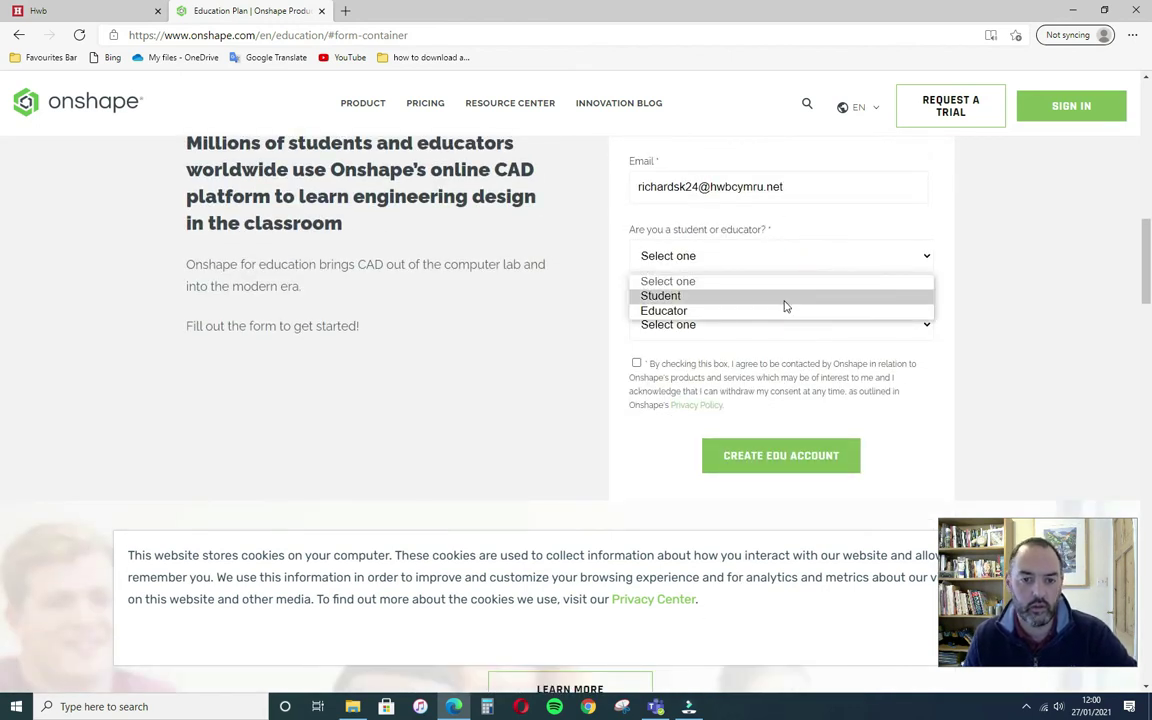
left_click(785, 300)
left_click(862, 325)
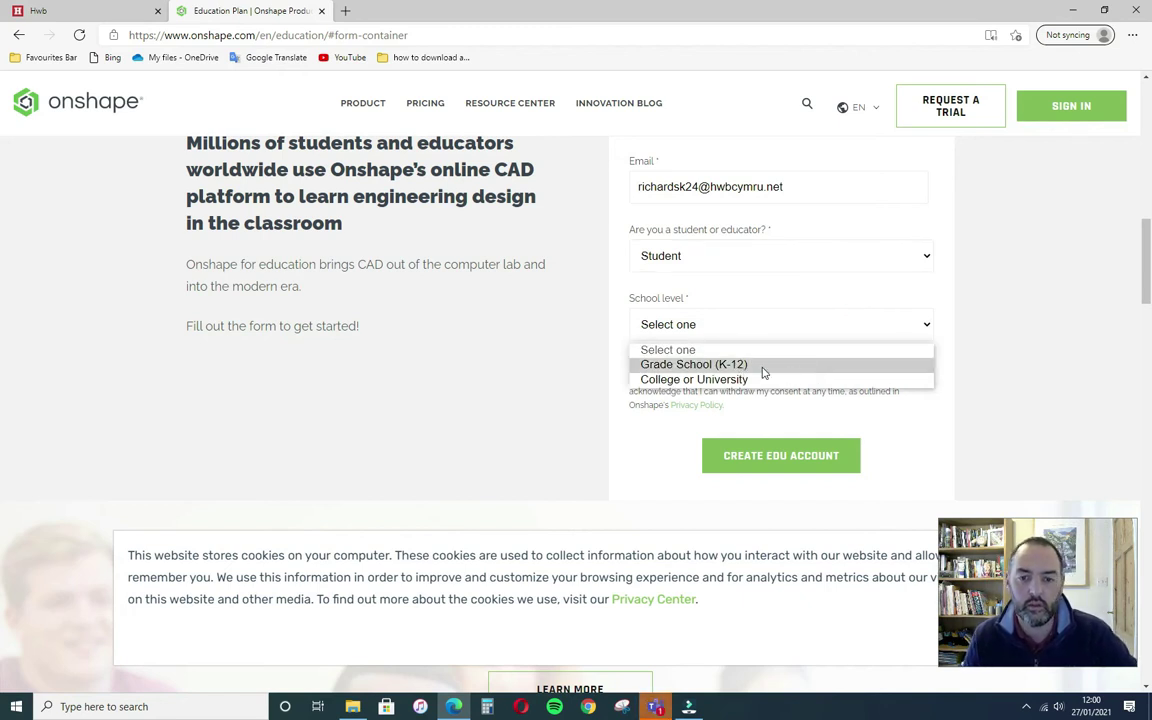
left_click(763, 367)
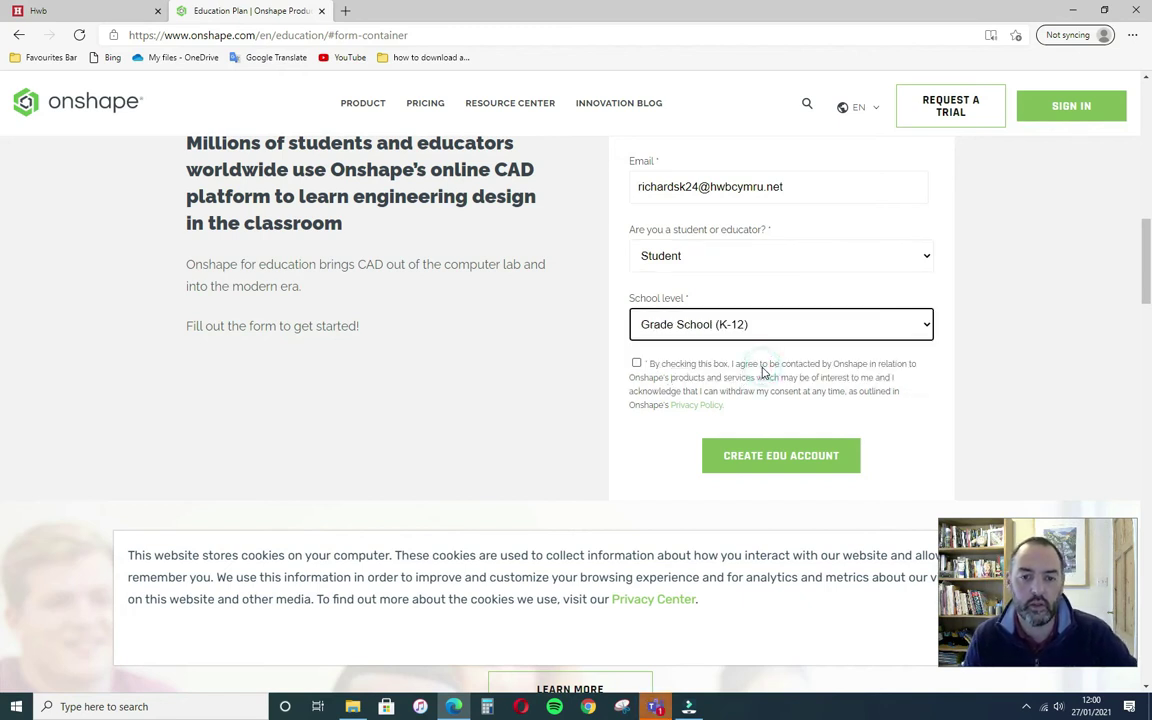
left_click(637, 365)
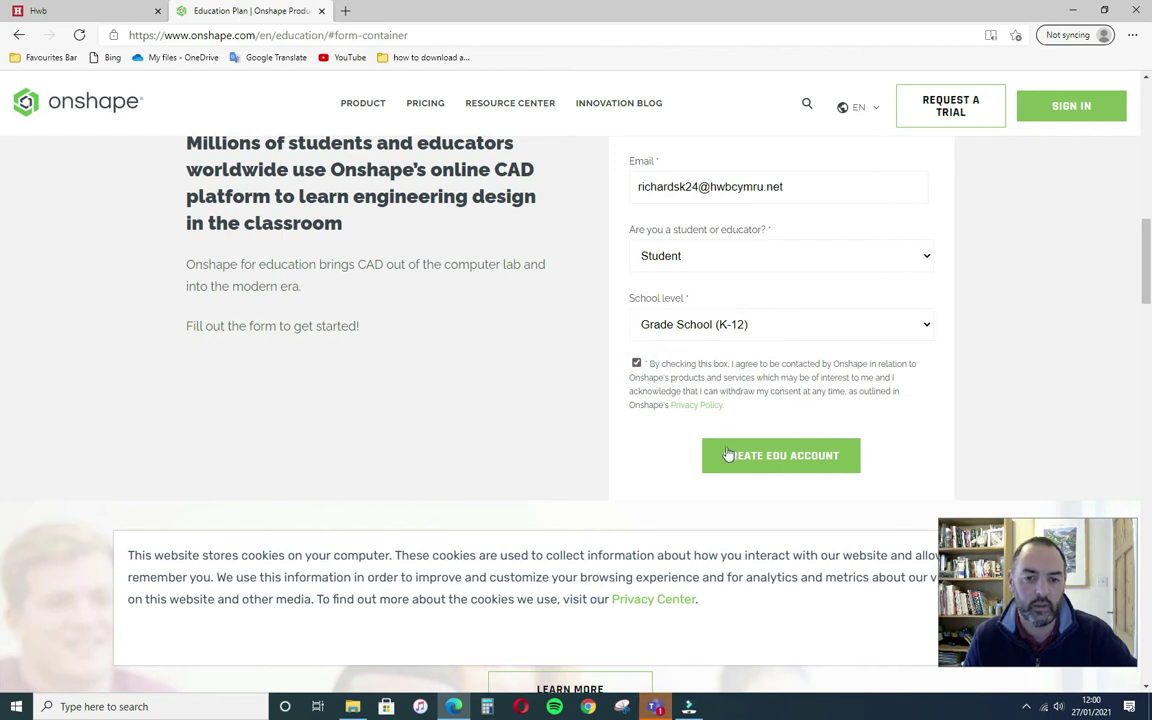
left_click(782, 457)
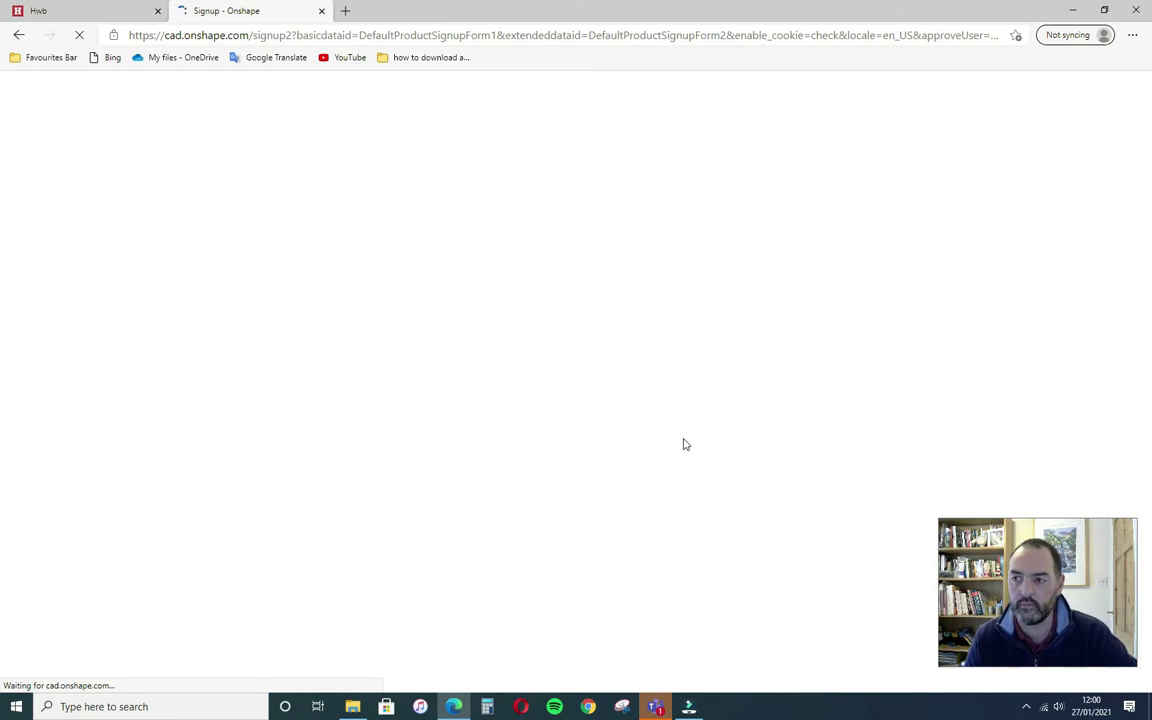
- Enter school name Ysgol Bro Pedr, its website, city Lampeter and county Ceredigion
left_click(528, 254)
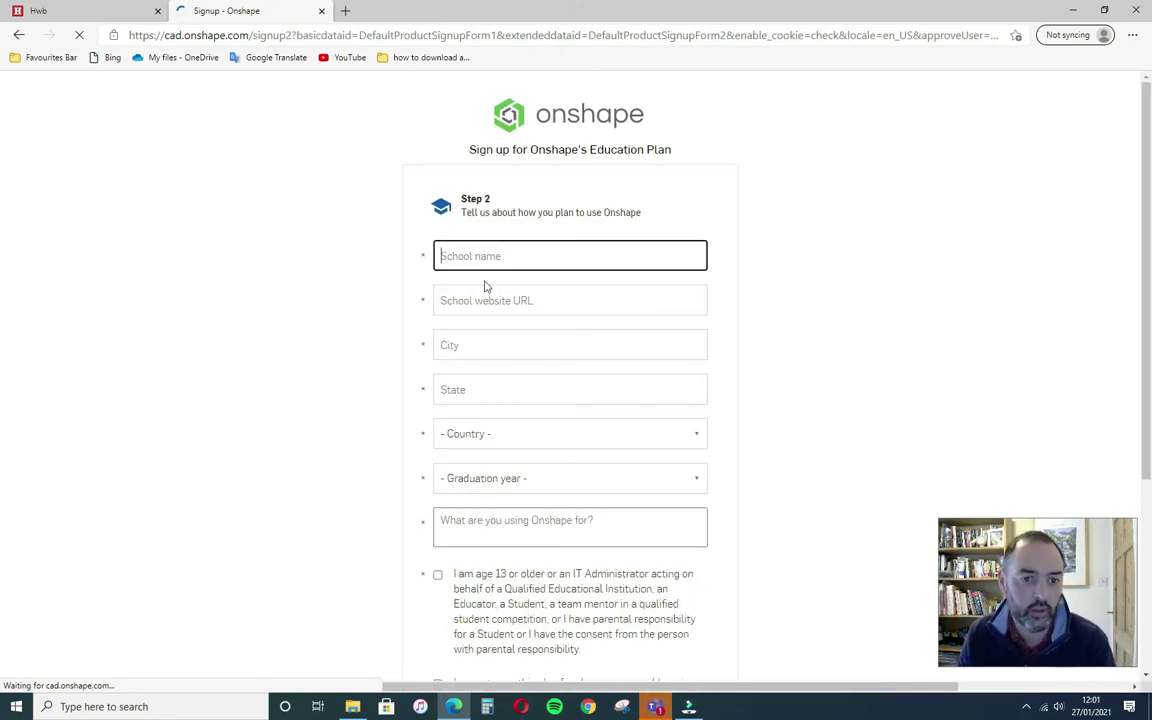
type("Ysg")
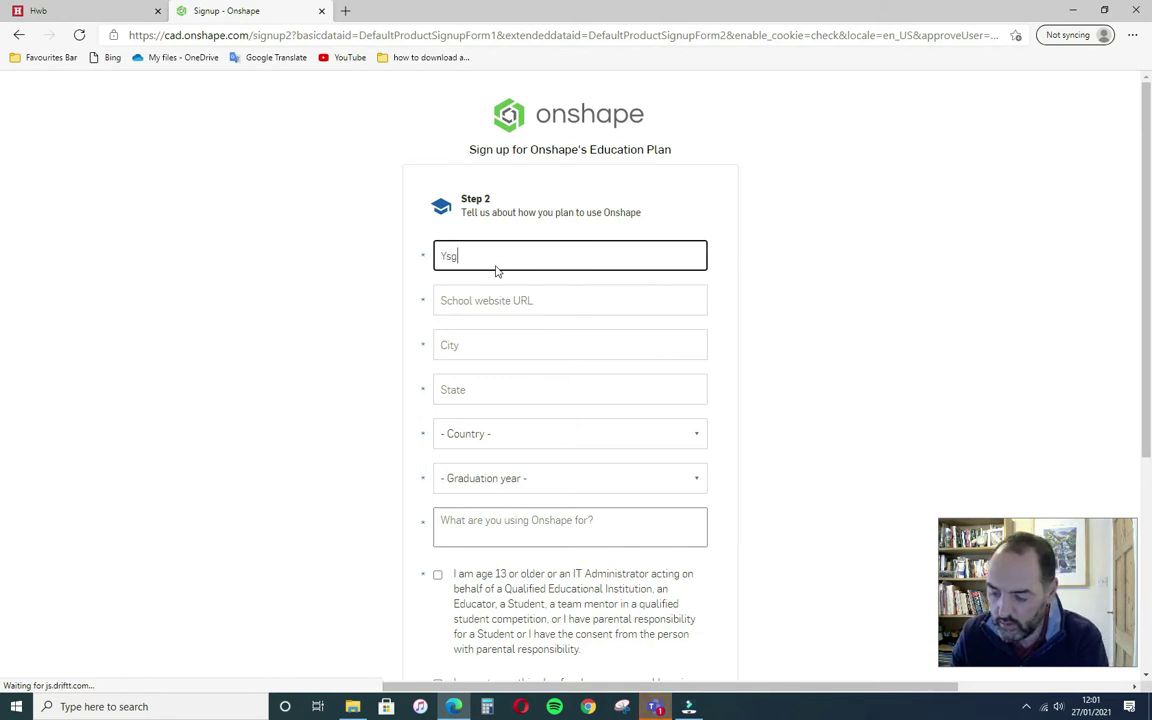
type("ol Bro Ped")
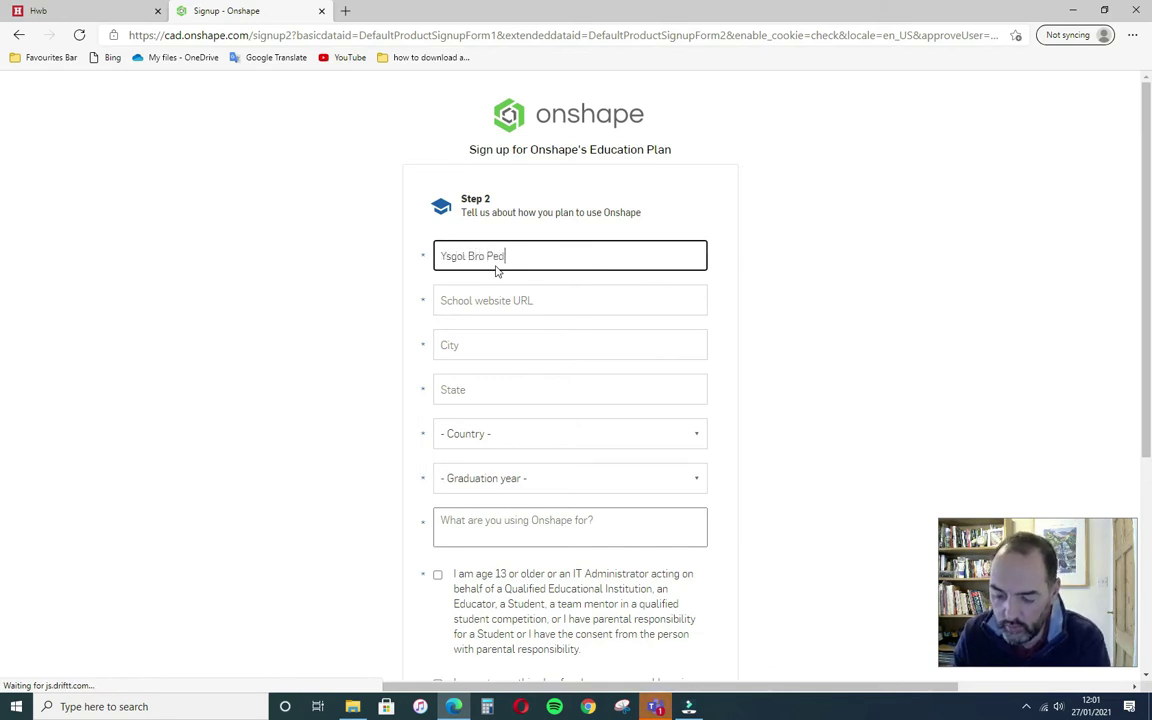
type("r")
left_click(540, 301)
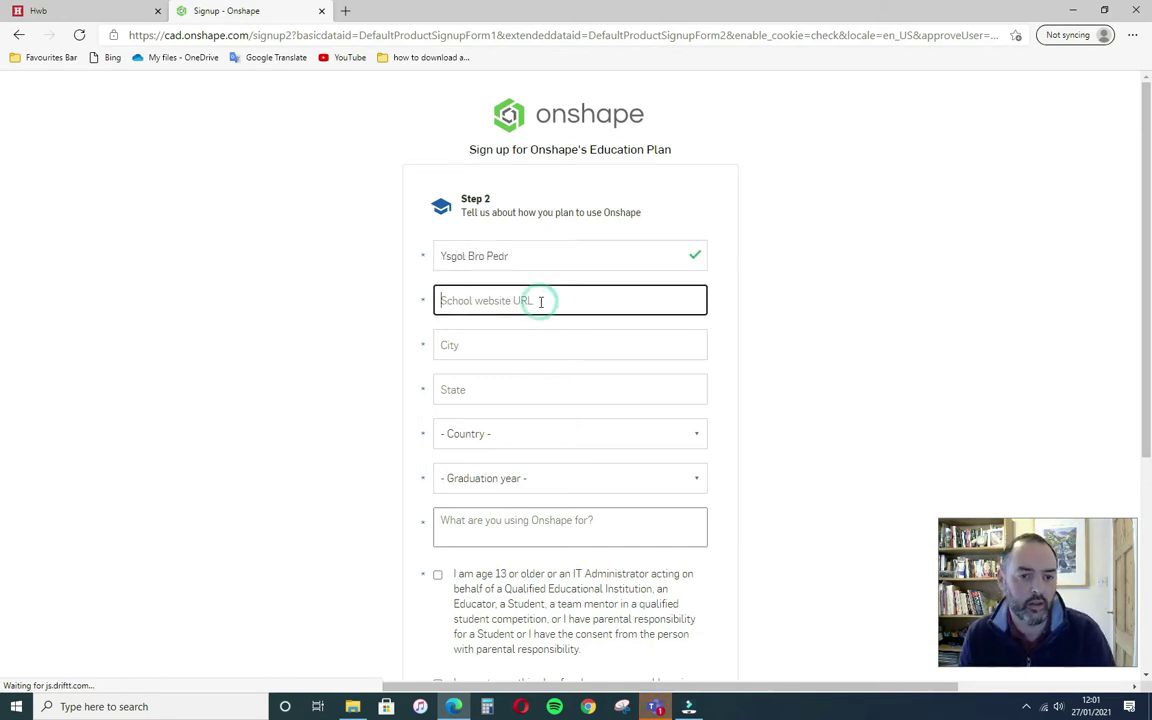
type("b")
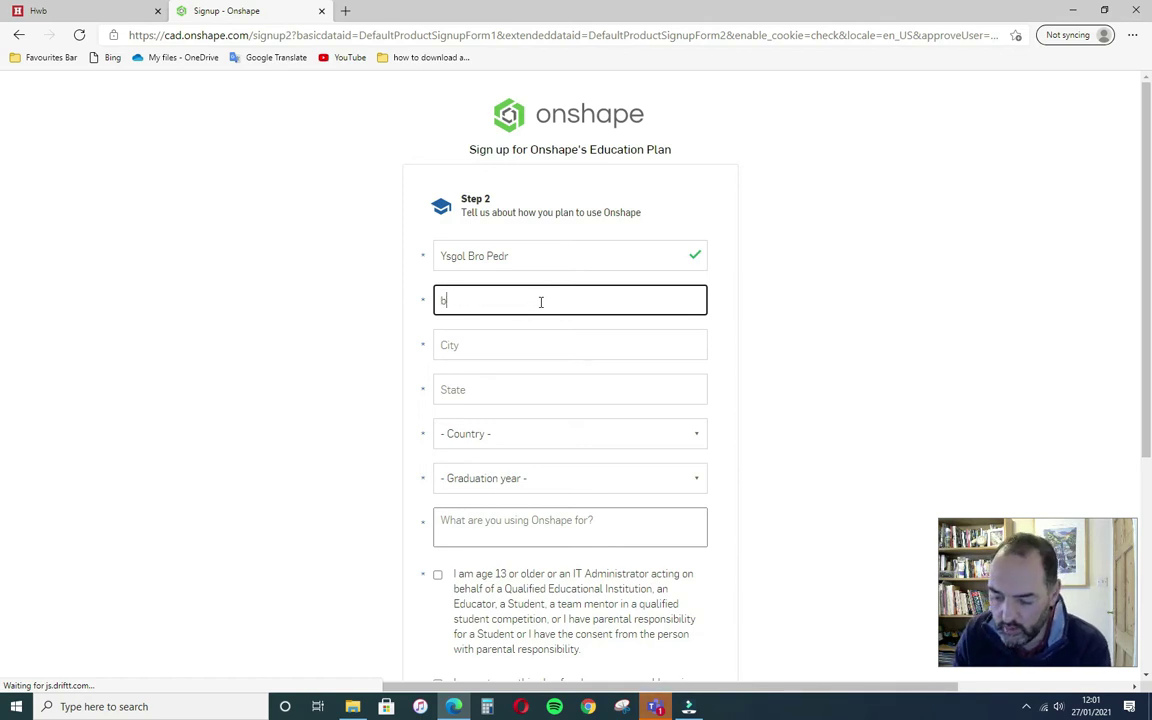
type("ropedr c")
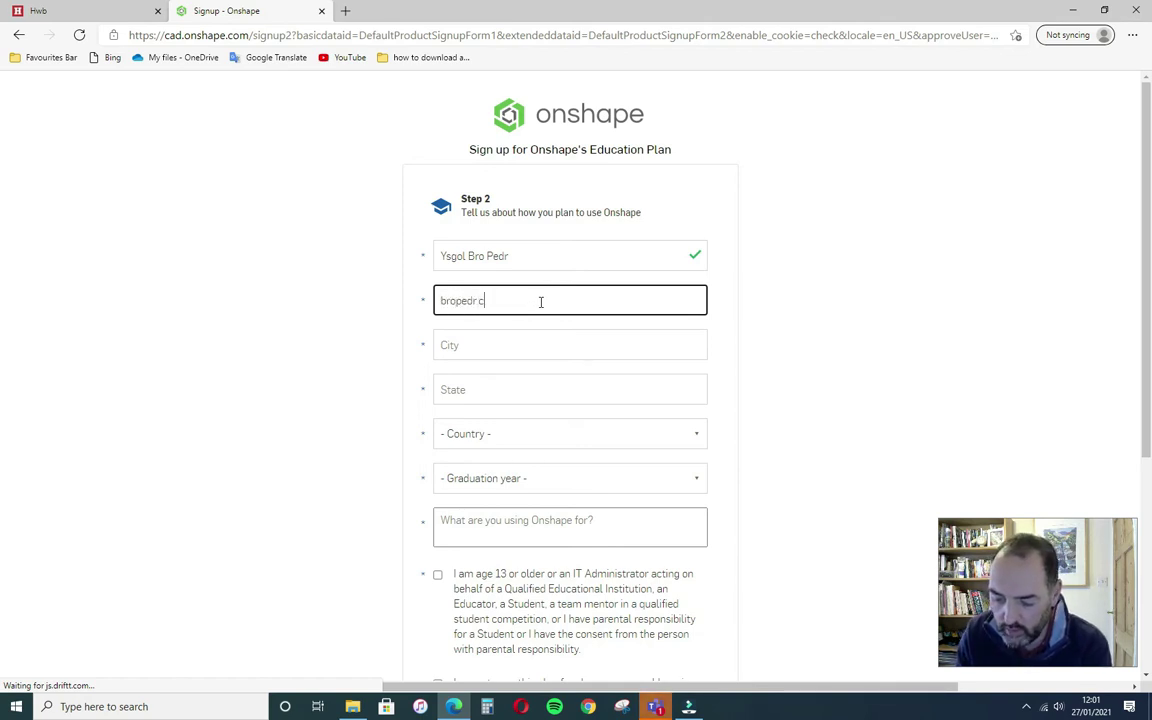
type("eredigion")
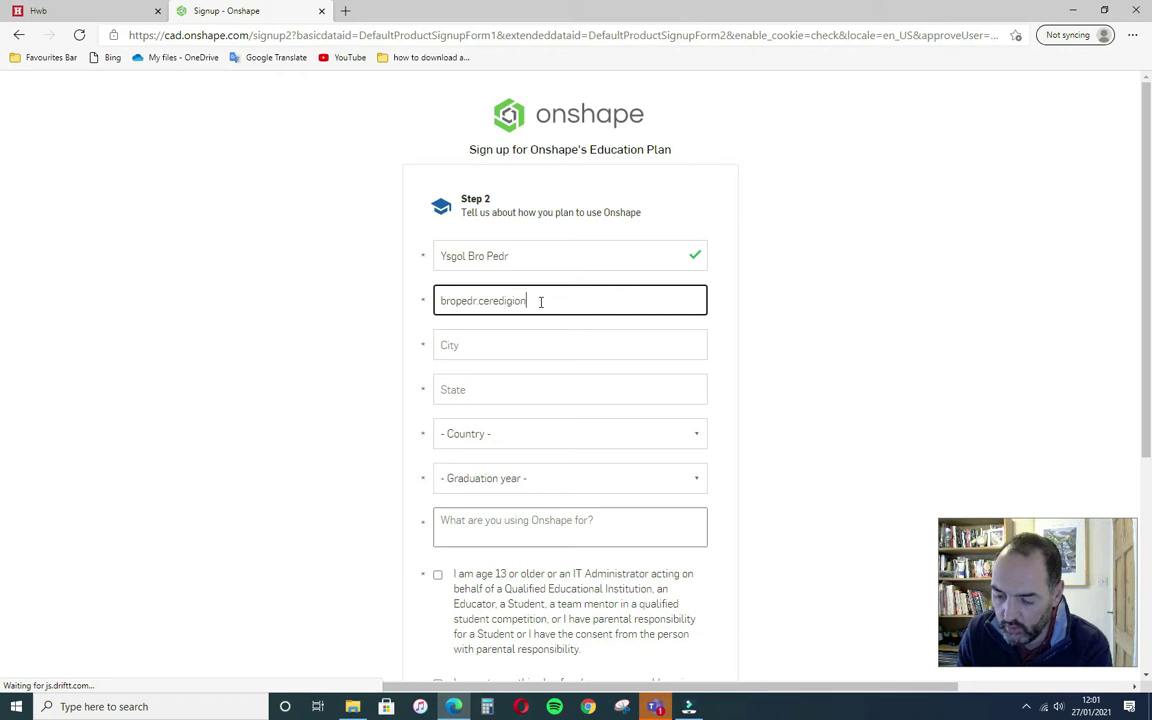
type(".sc")
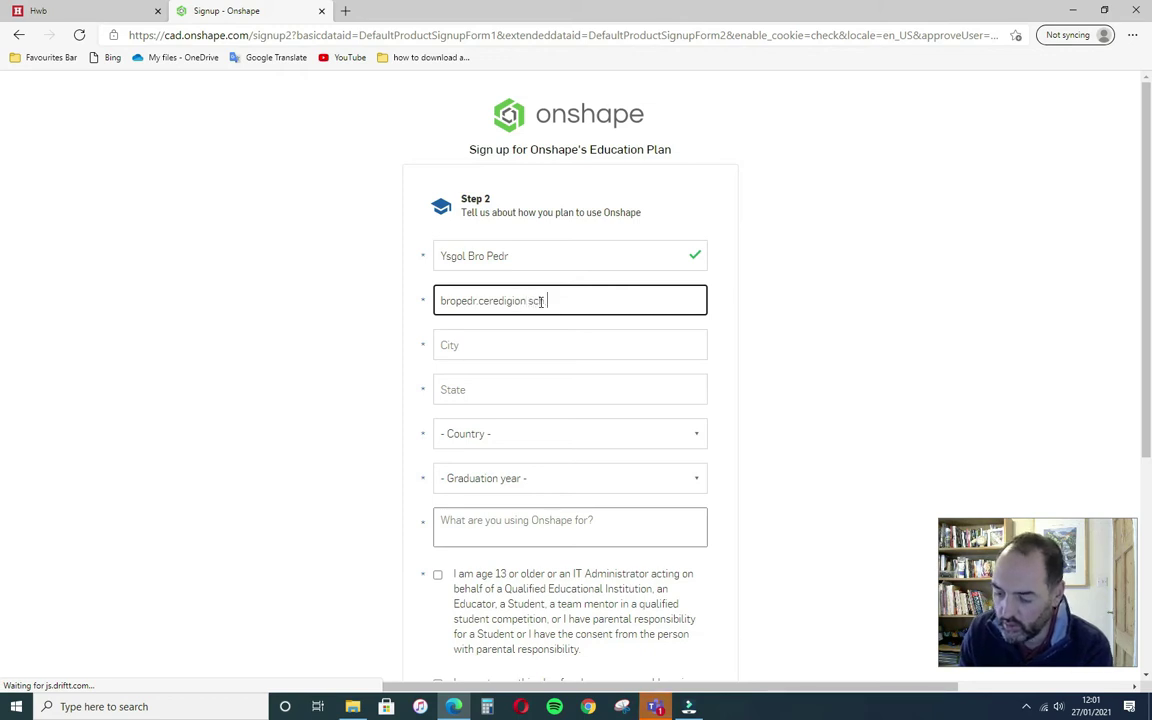
type("h.uk")
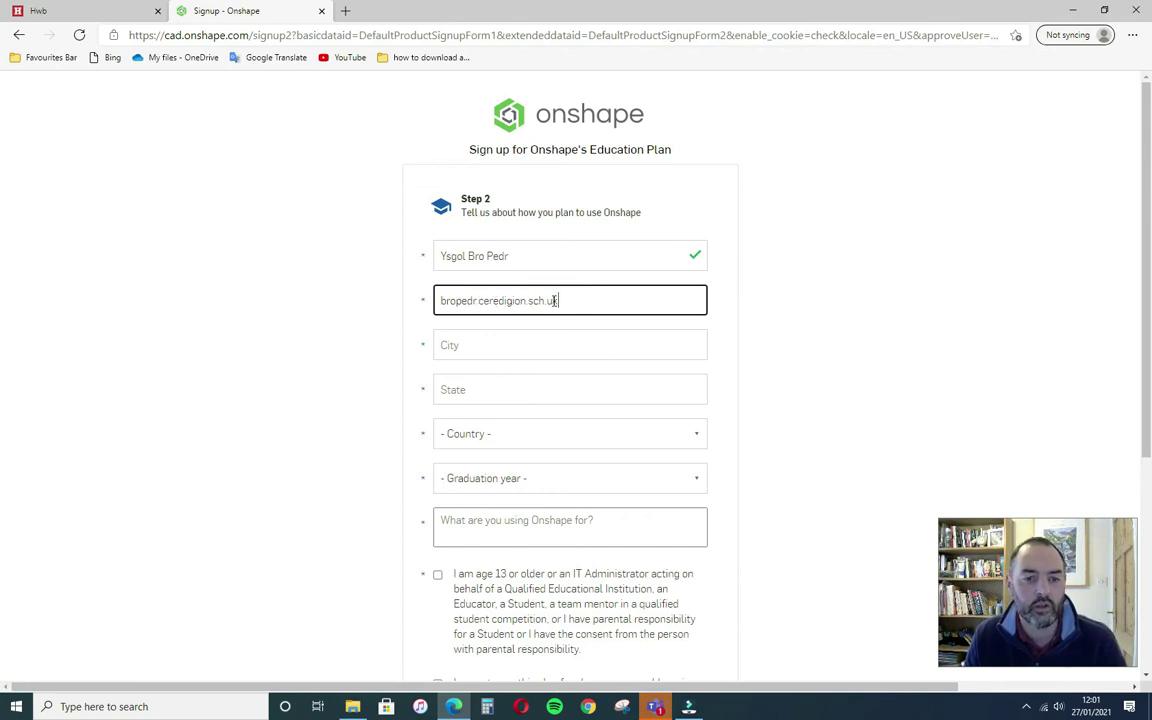
left_click(530, 344)
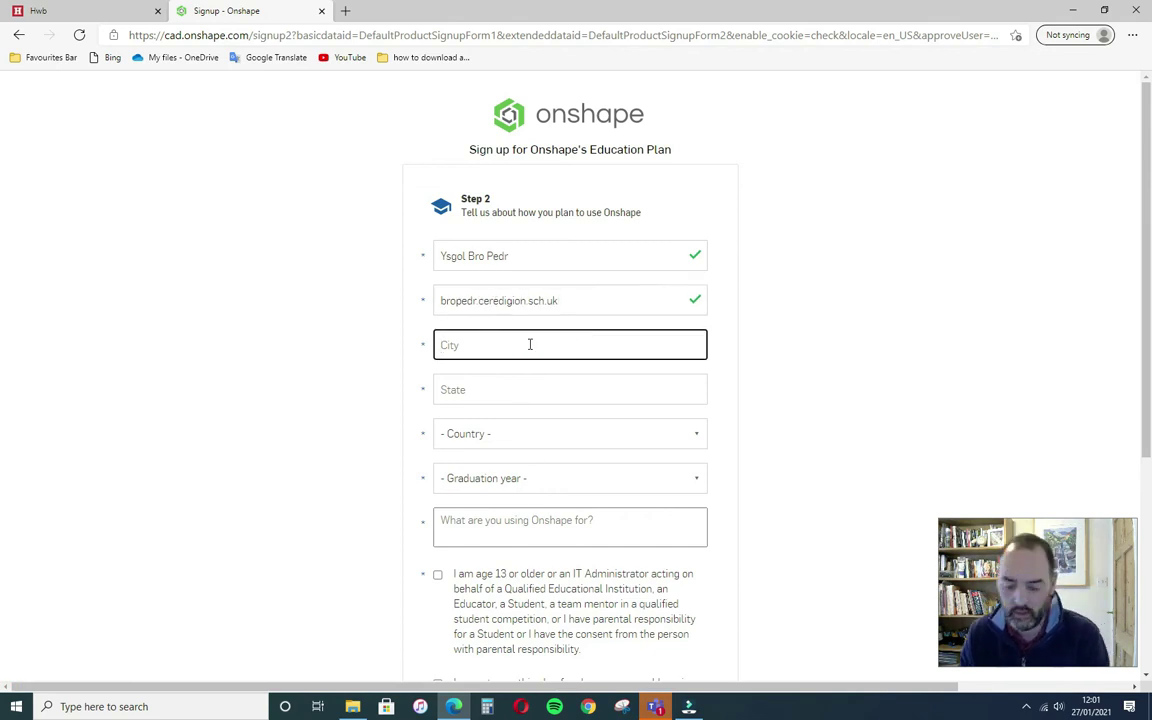
type("Lampe")
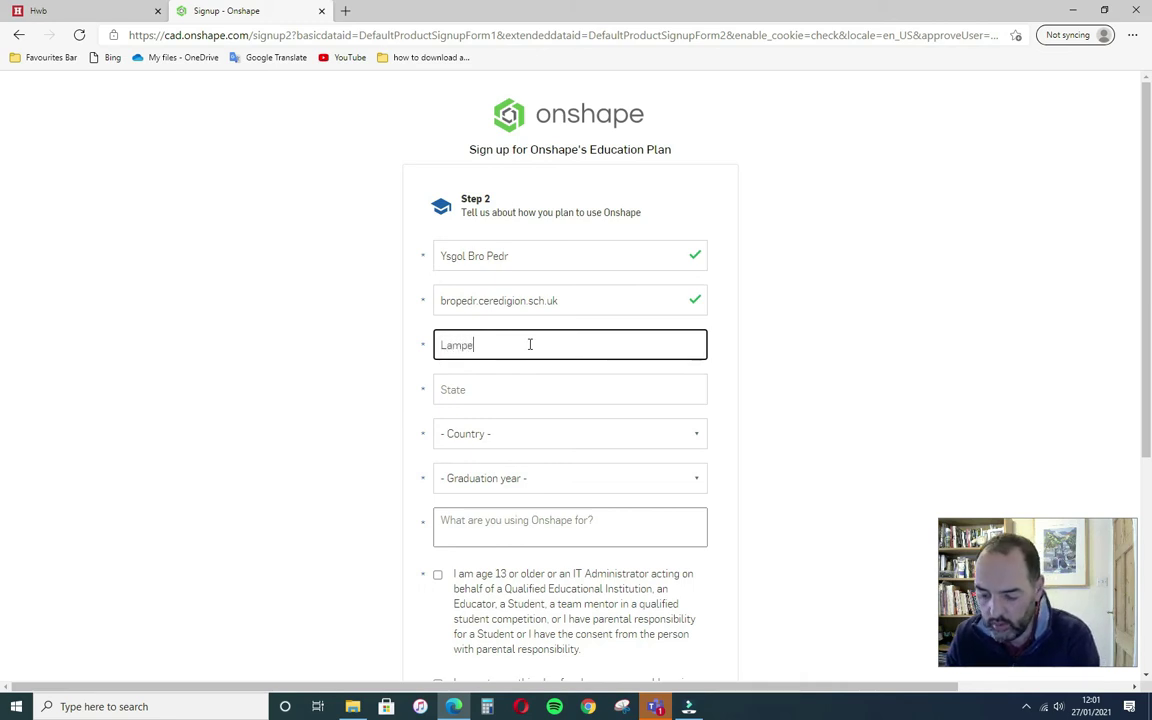
type("ter")
left_click(497, 398)
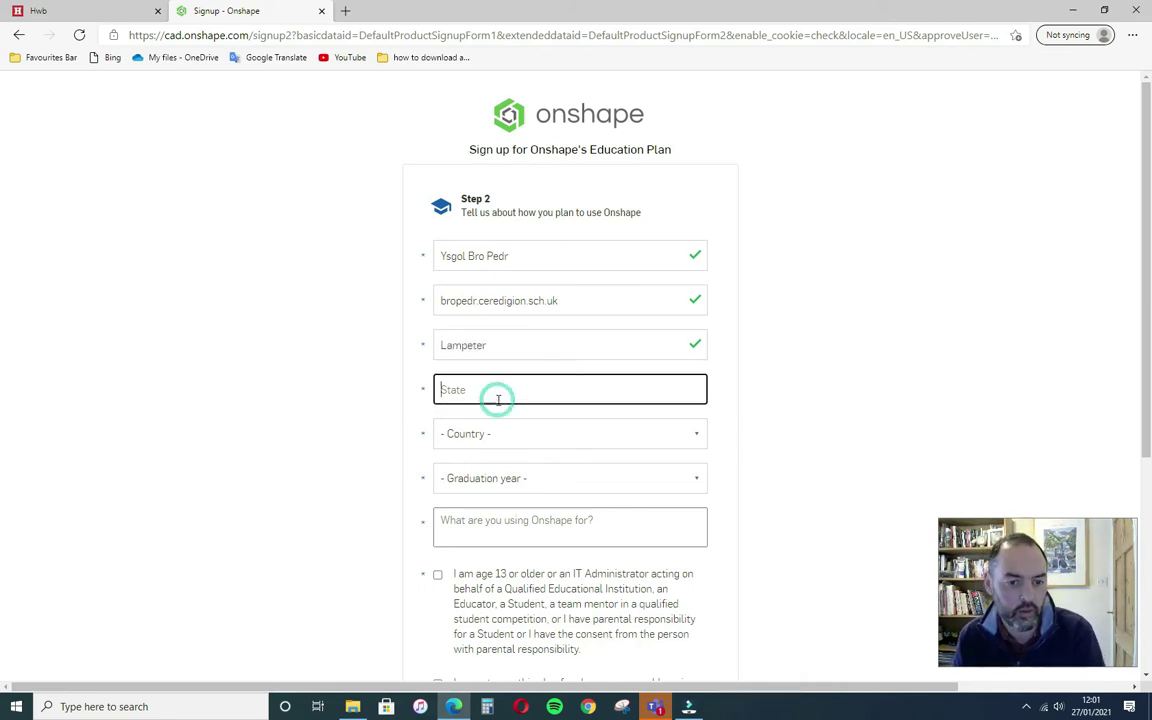
type("Ceredi")
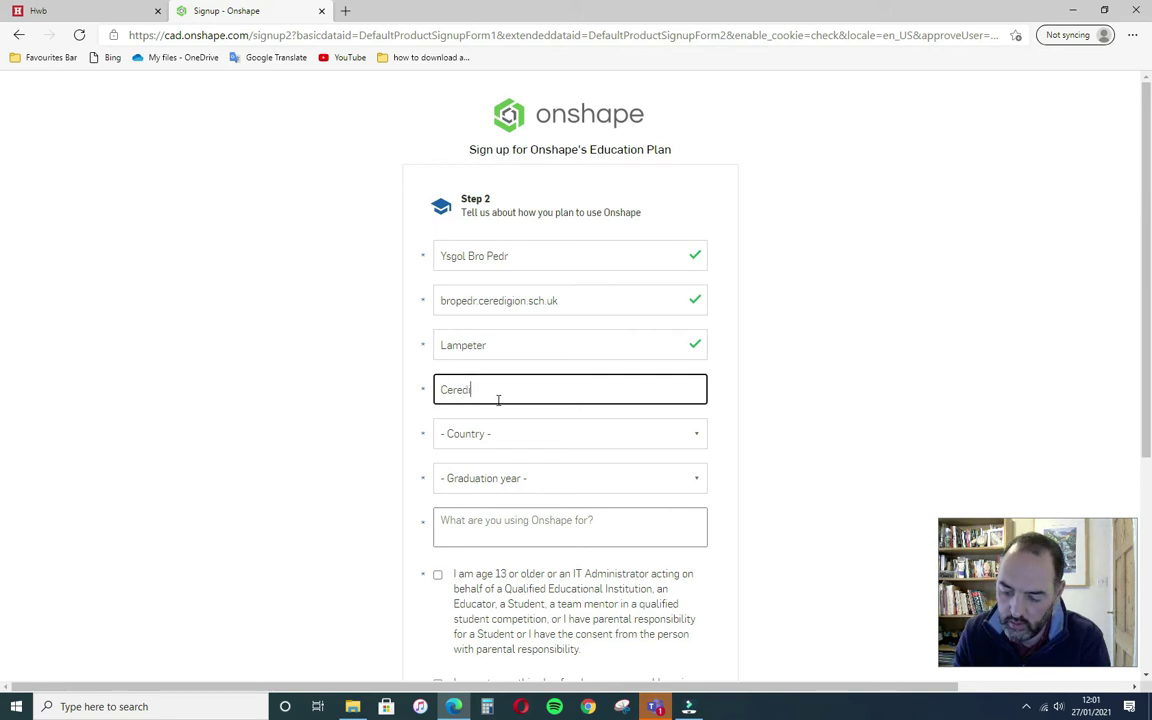
type("gion")
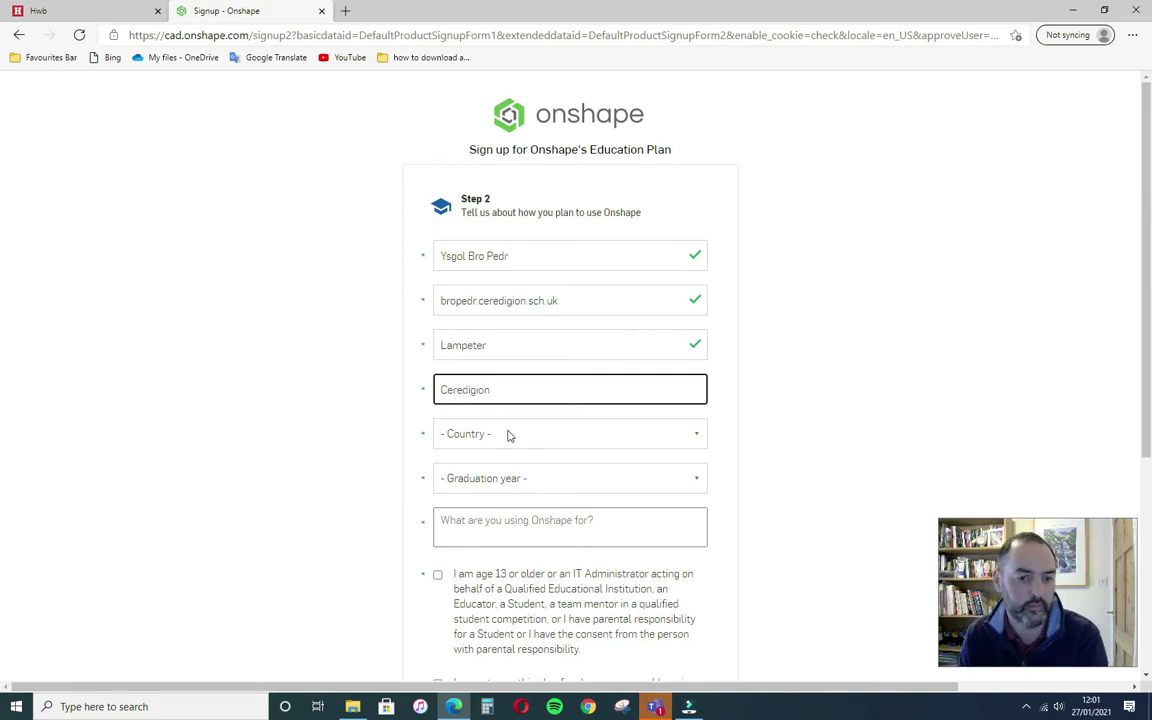
- Choose United Kingdom and graduation year 2024, enter 'Design and' as purpose, and confirm age
left_click(506, 434)
scroll(520, 352, "down", 10)
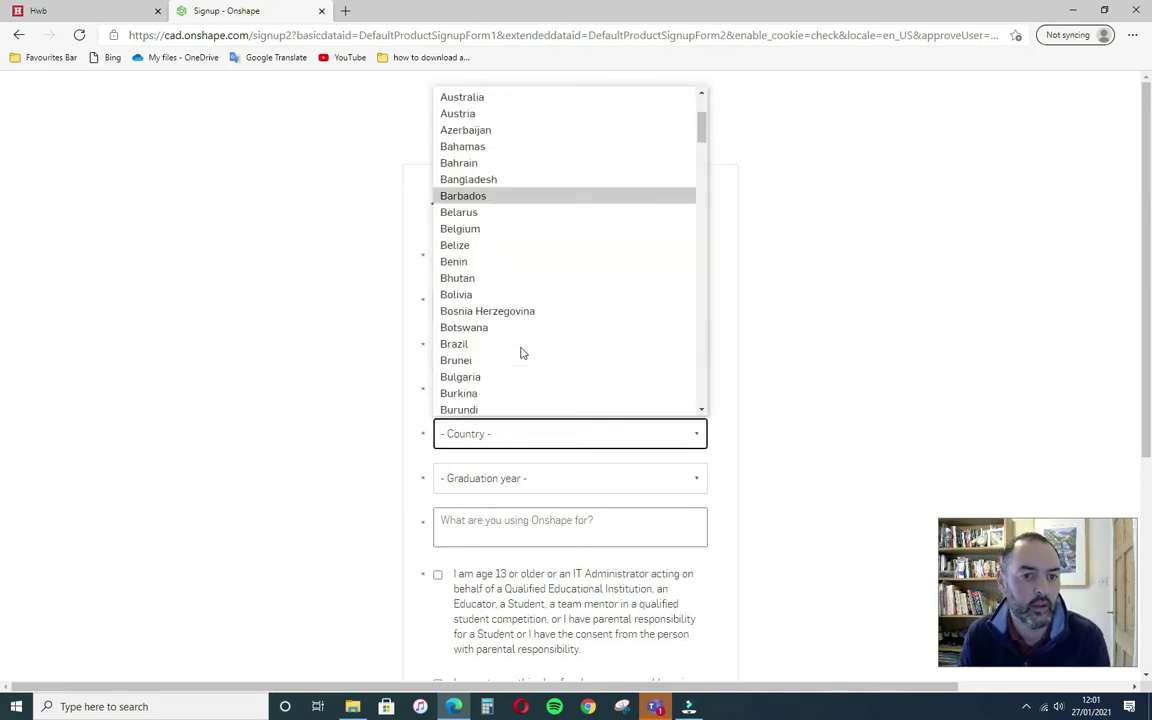
left_click_drag(700, 209, 698, 380)
left_click(597, 352)
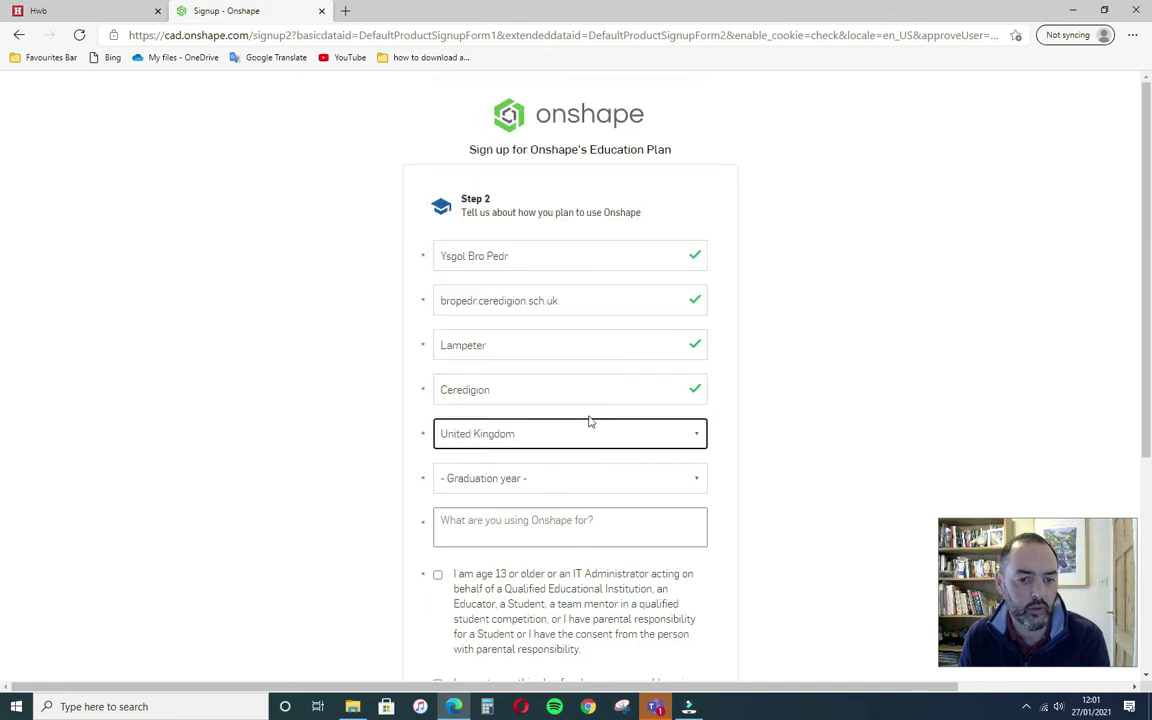
left_click(586, 480)
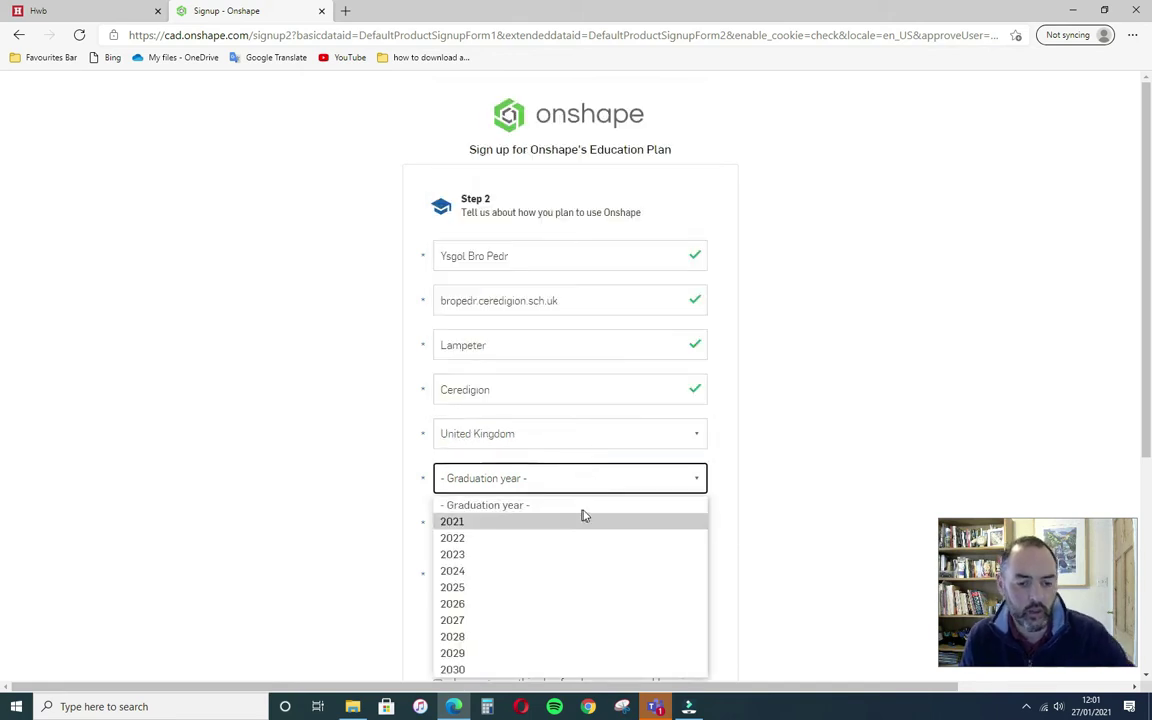
left_click(574, 575)
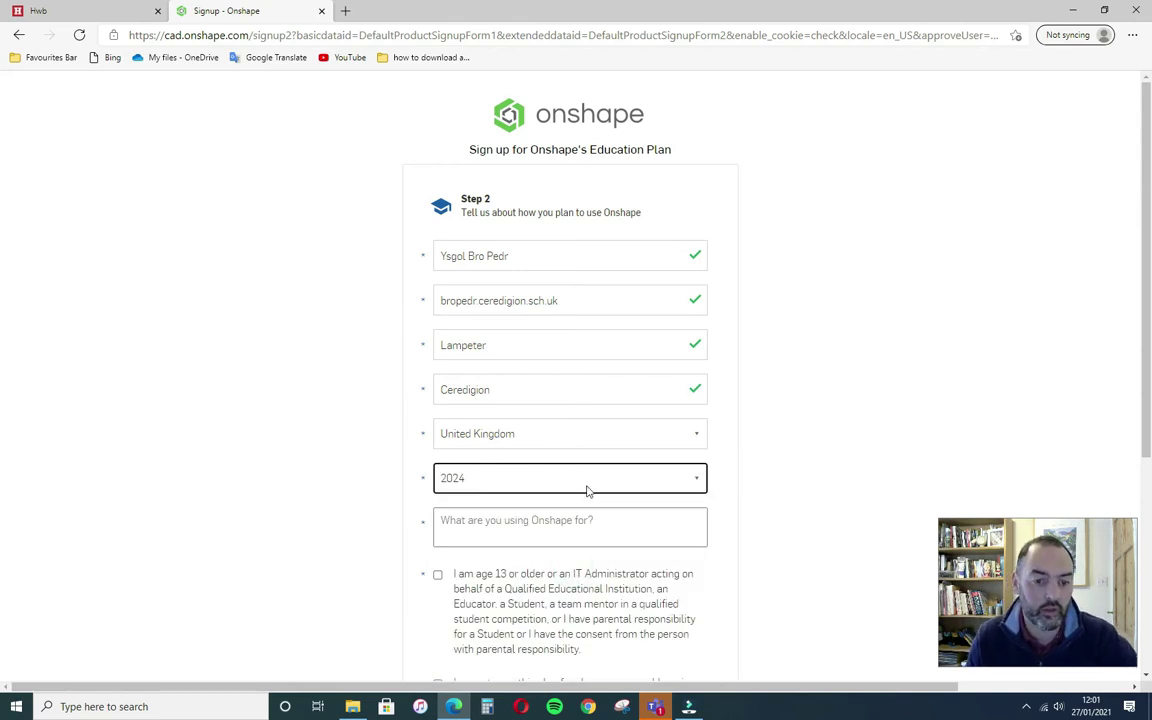
left_click(592, 523)
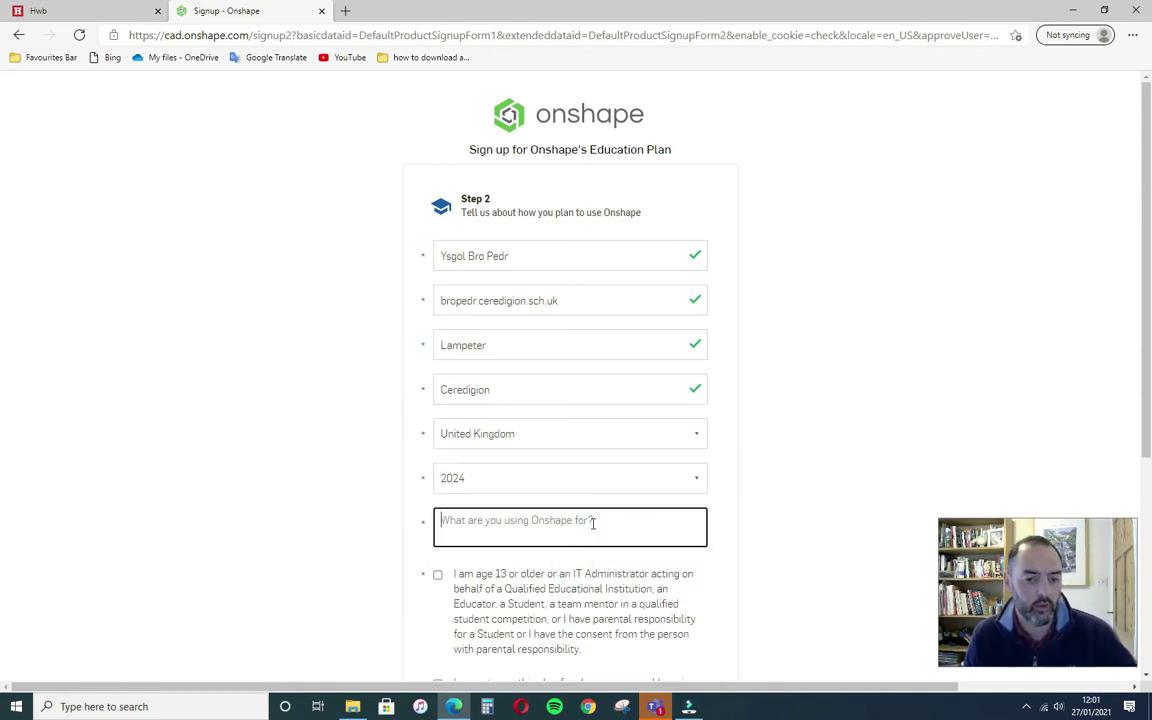
type("Des")
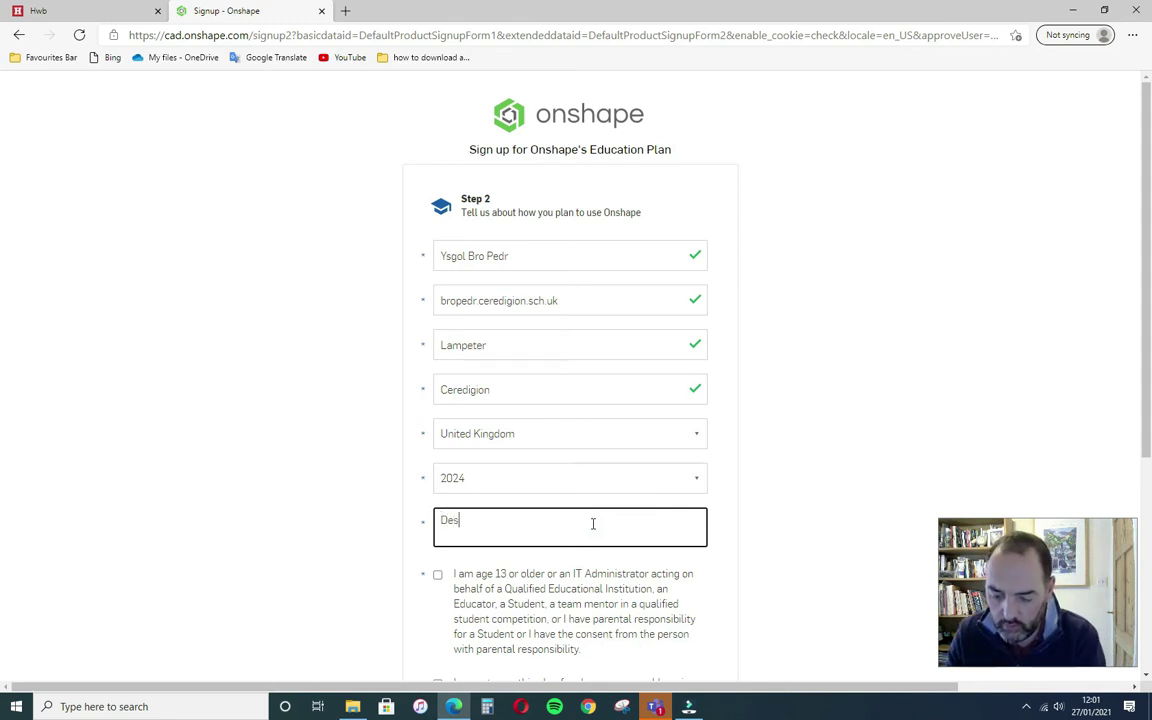
type("ign and Technology")
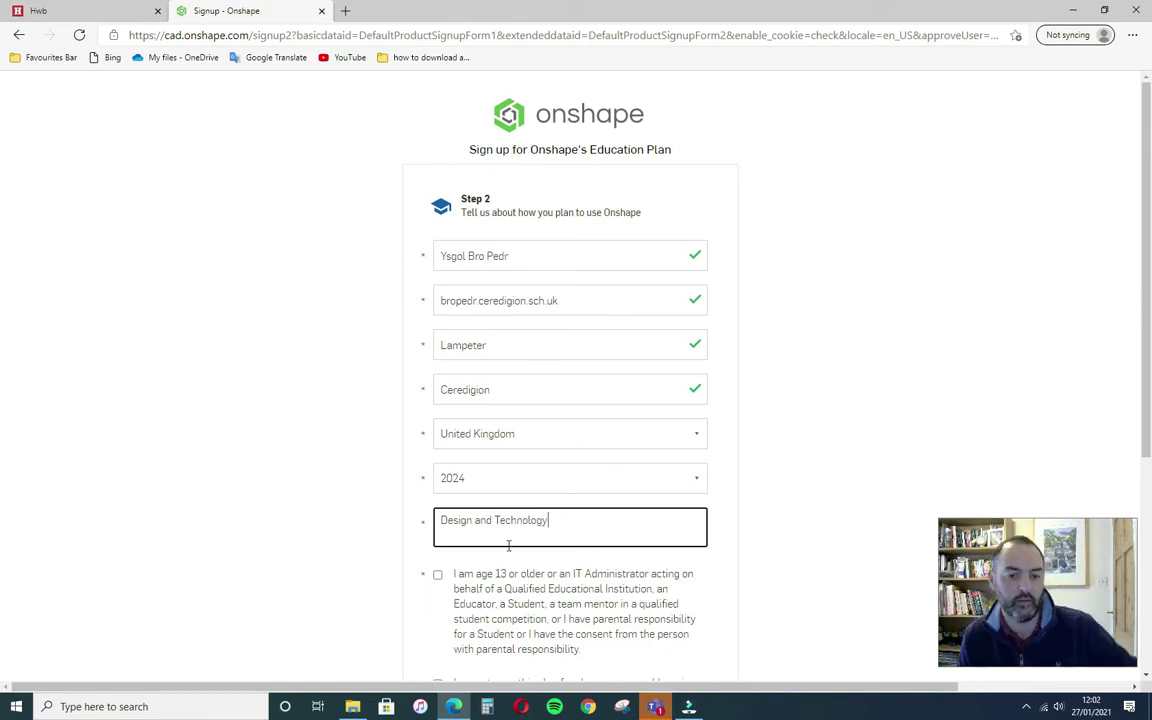
left_click(438, 576)
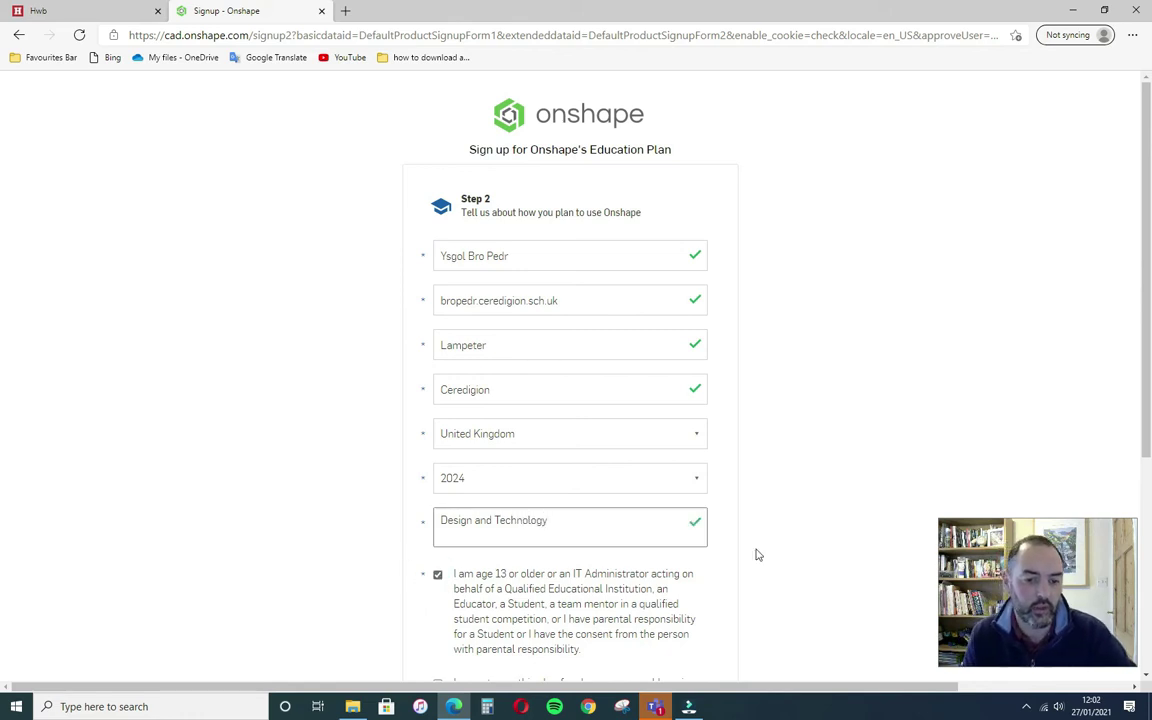
scroll(792, 553, "down", 3)
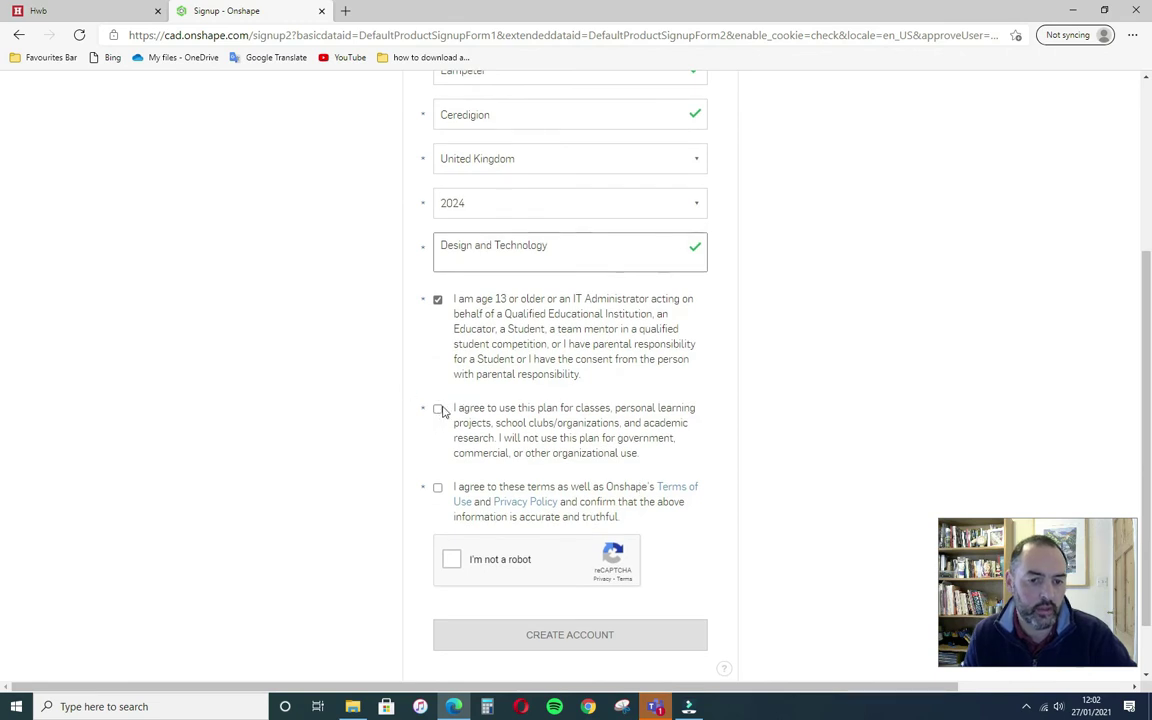
- Accept the education-only use and Terms of Use, pass the robot check, and create the account
left_click(438, 409)
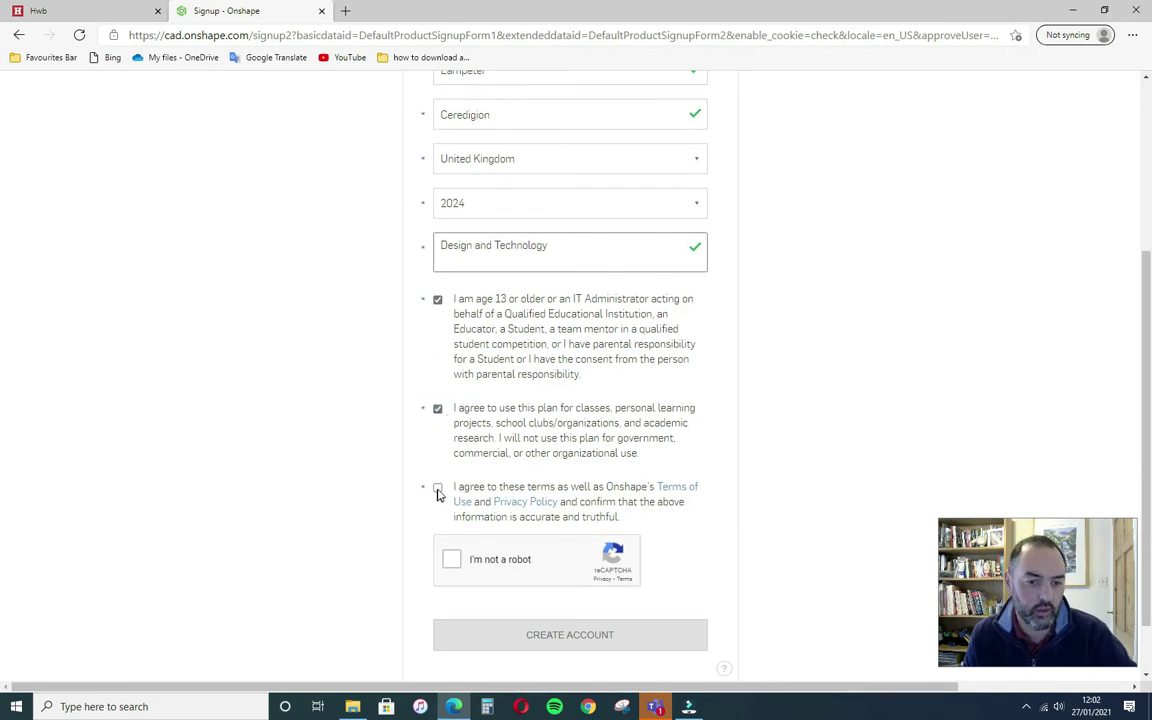
left_click(438, 488)
left_click(452, 561)
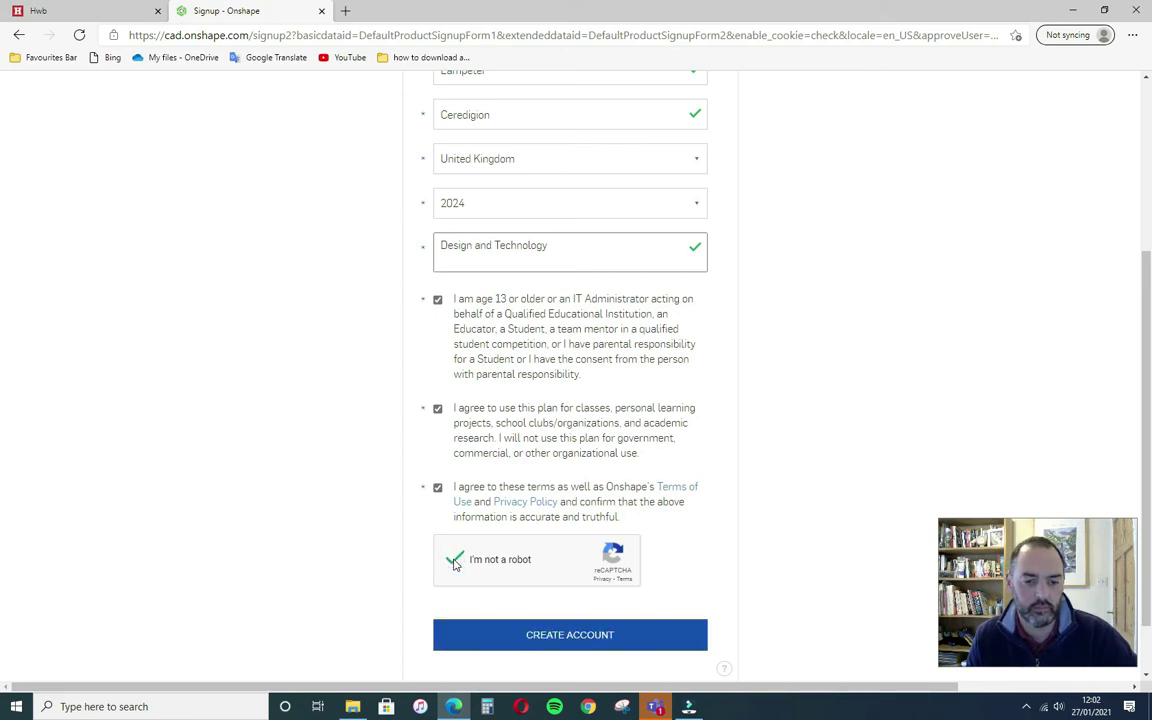
left_click(552, 636)
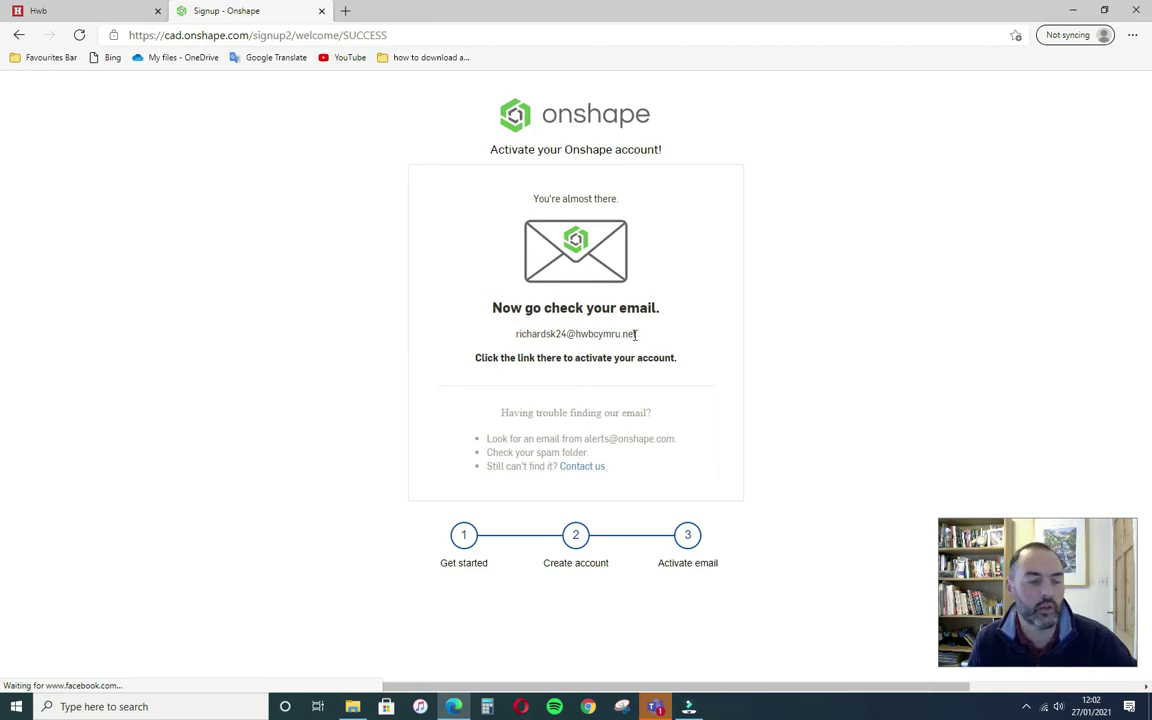
- Return to the Hwb homepage and launch the Outlook mailbox
left_click(109, 16)
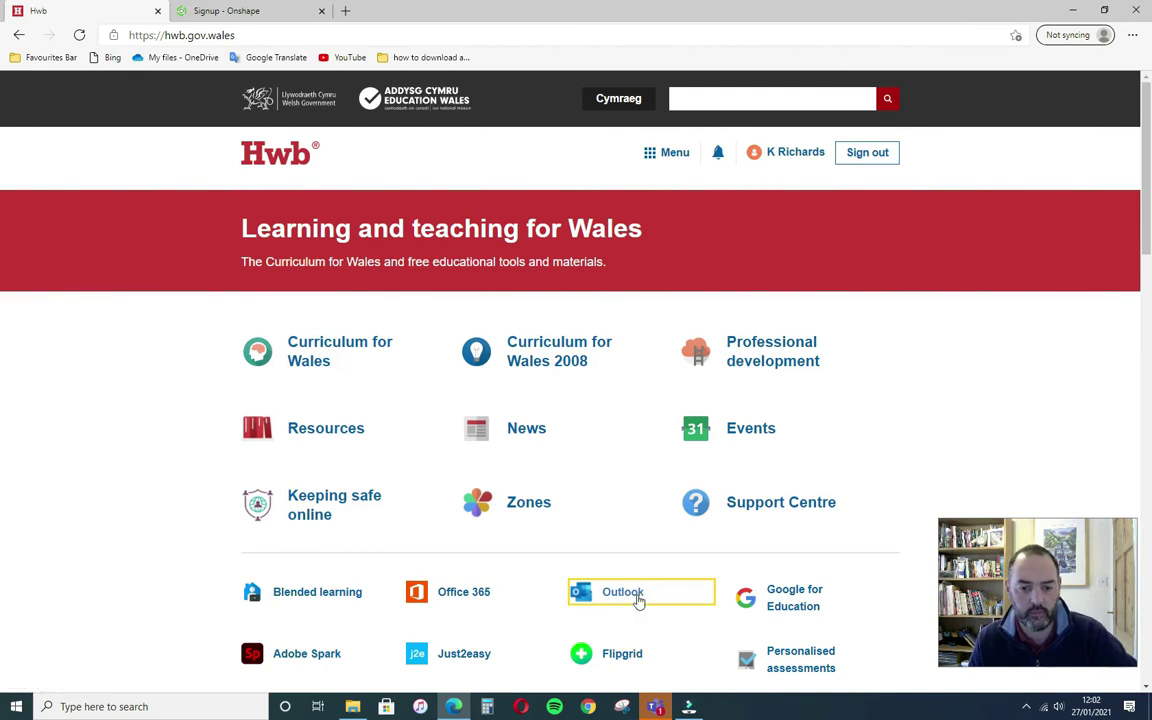
left_click(639, 598)
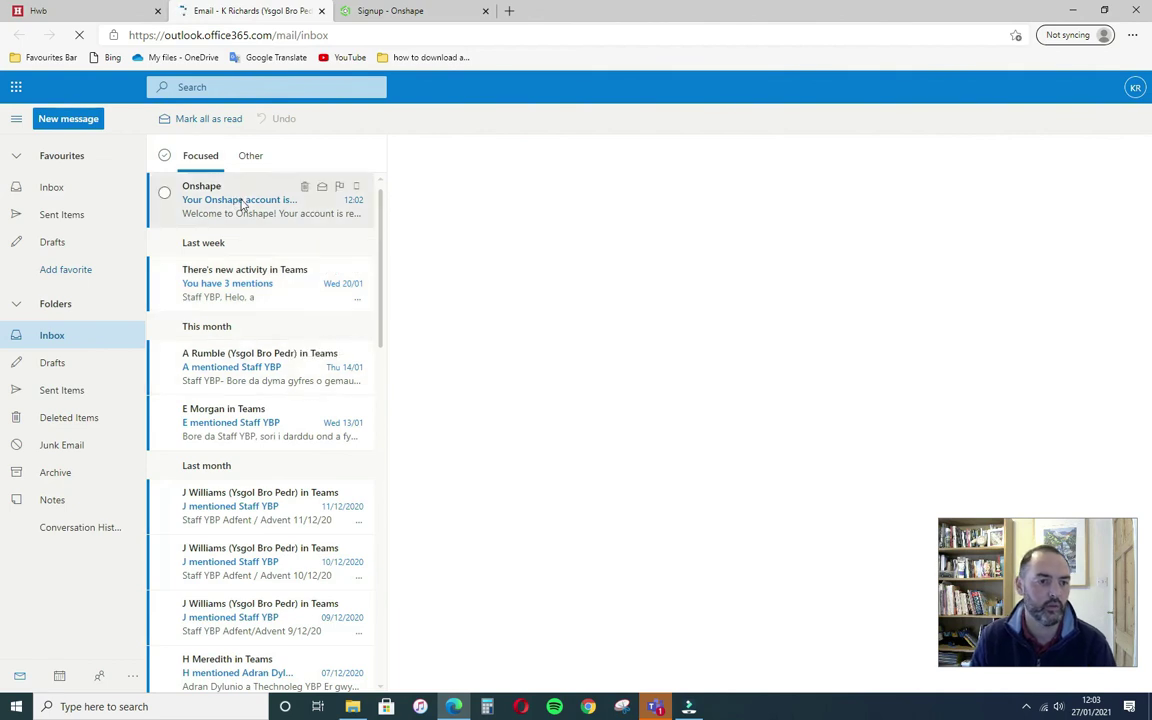
- Open the 'Your Onshape account is ready' email and follow its activation link
left_click(237, 201)
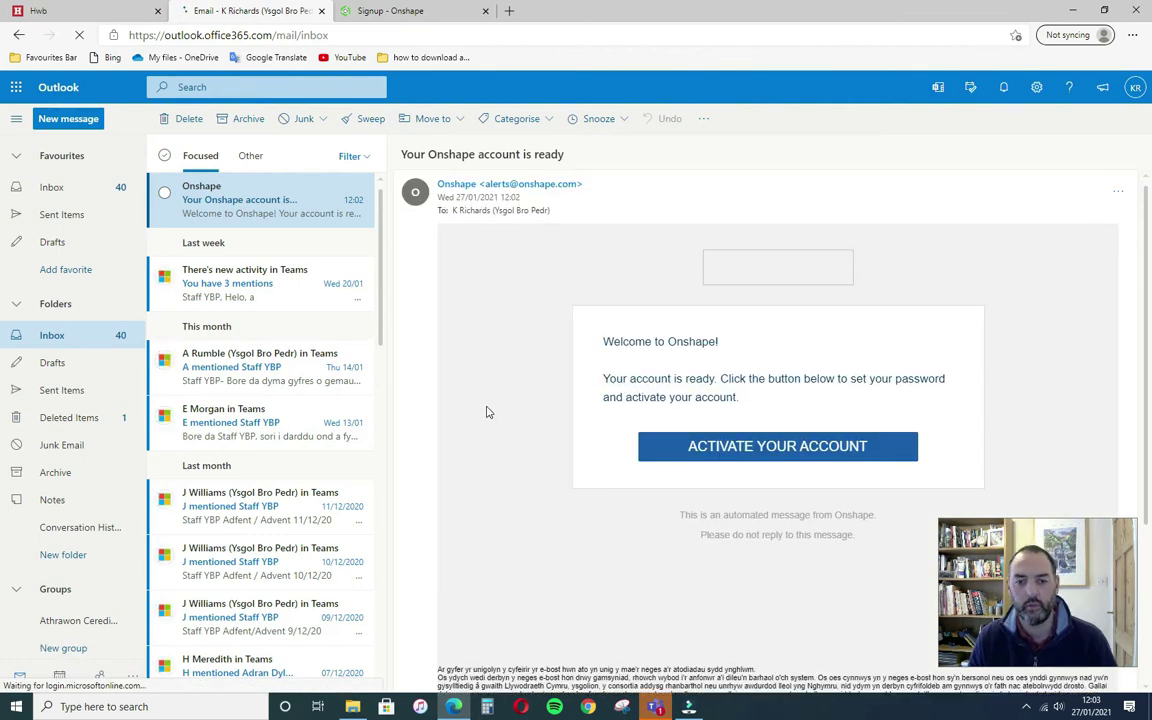
left_click(776, 448)
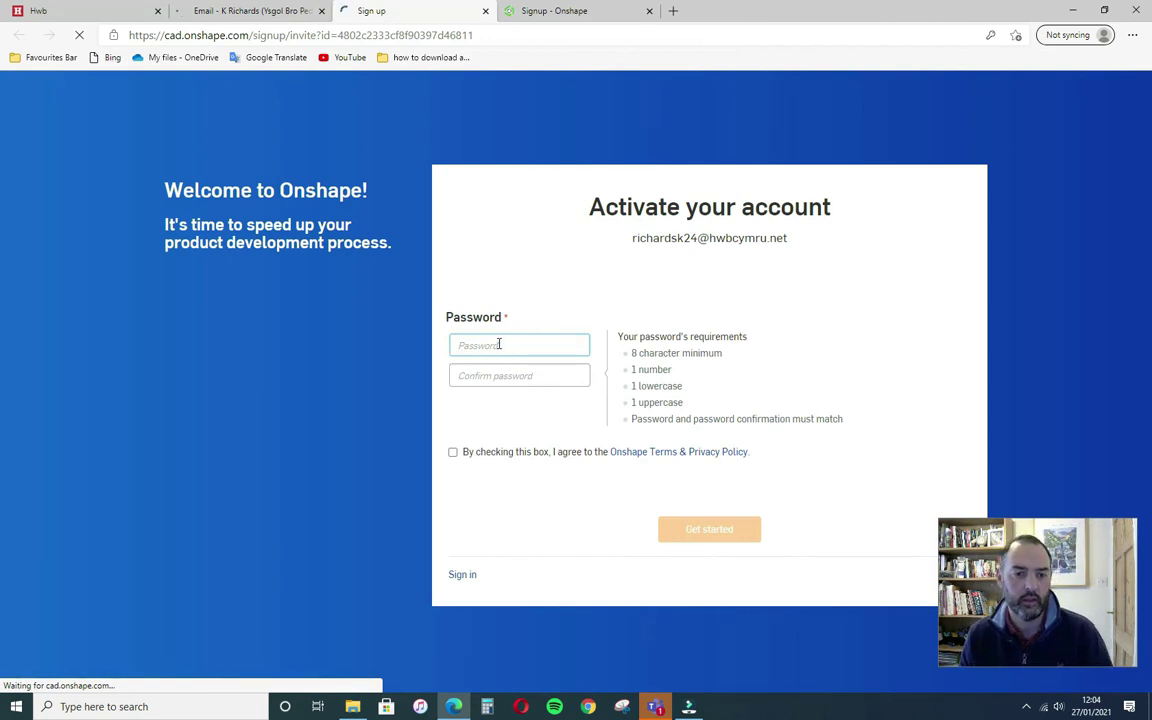
- Set and confirm the account password, accept the terms and privacy policy, and get started
left_click(499, 344)
type("R")
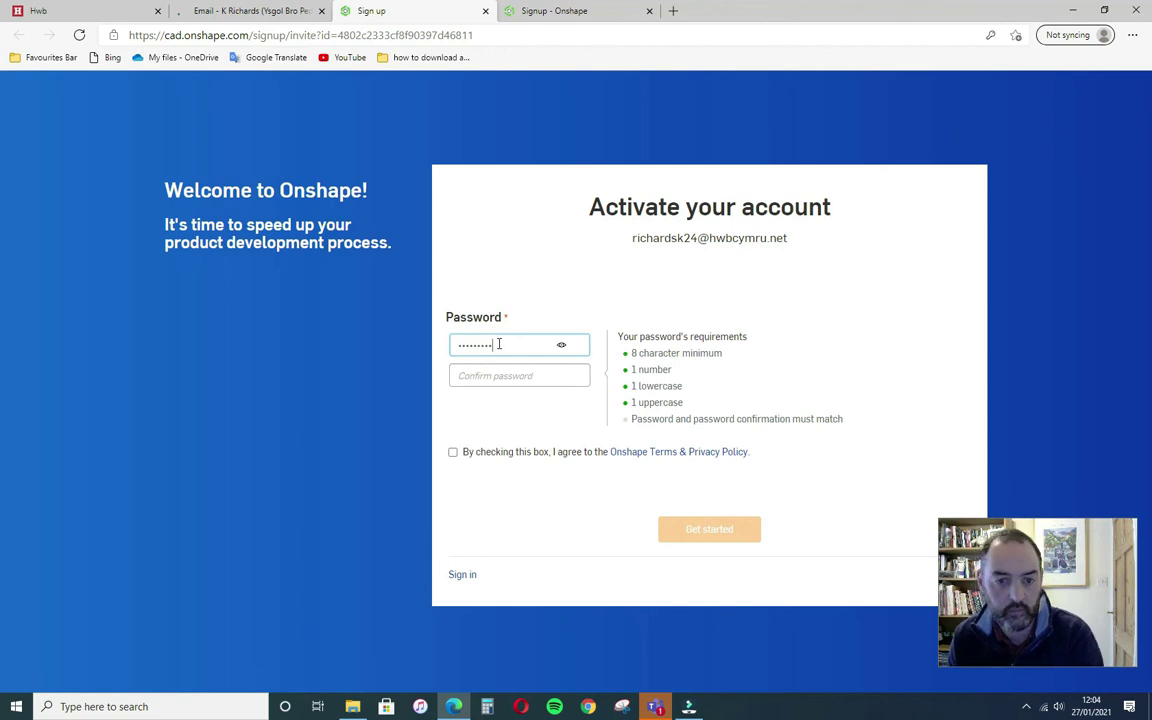
left_click(516, 376)
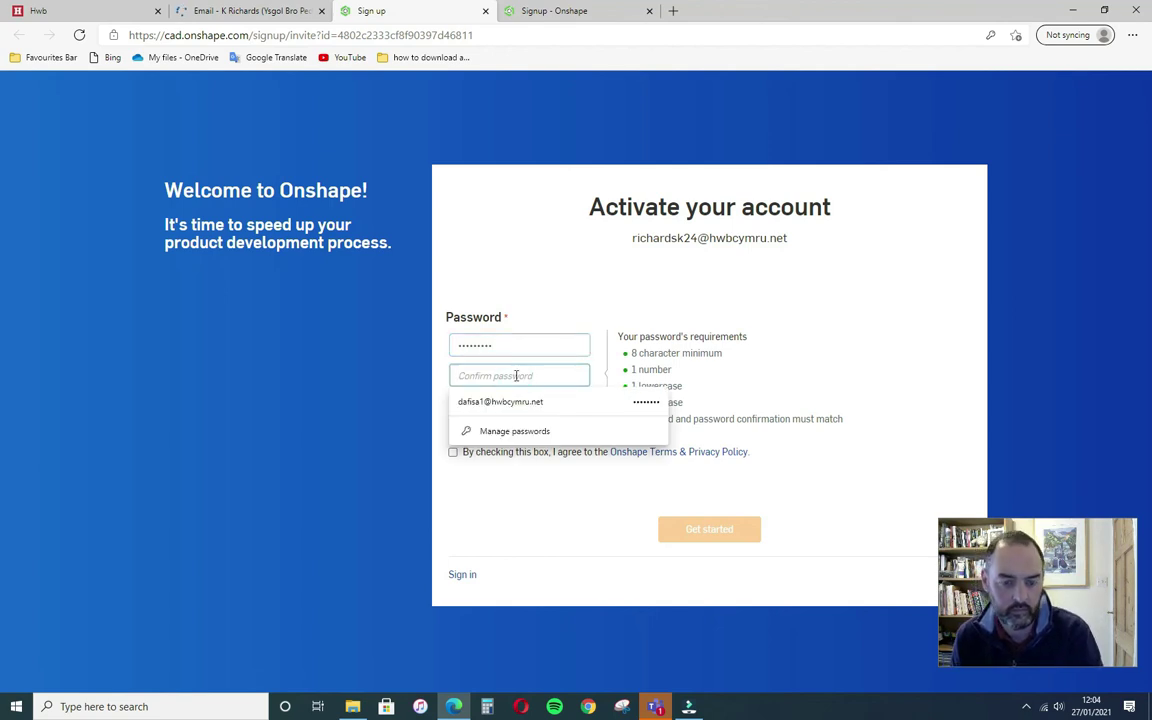
type("R")
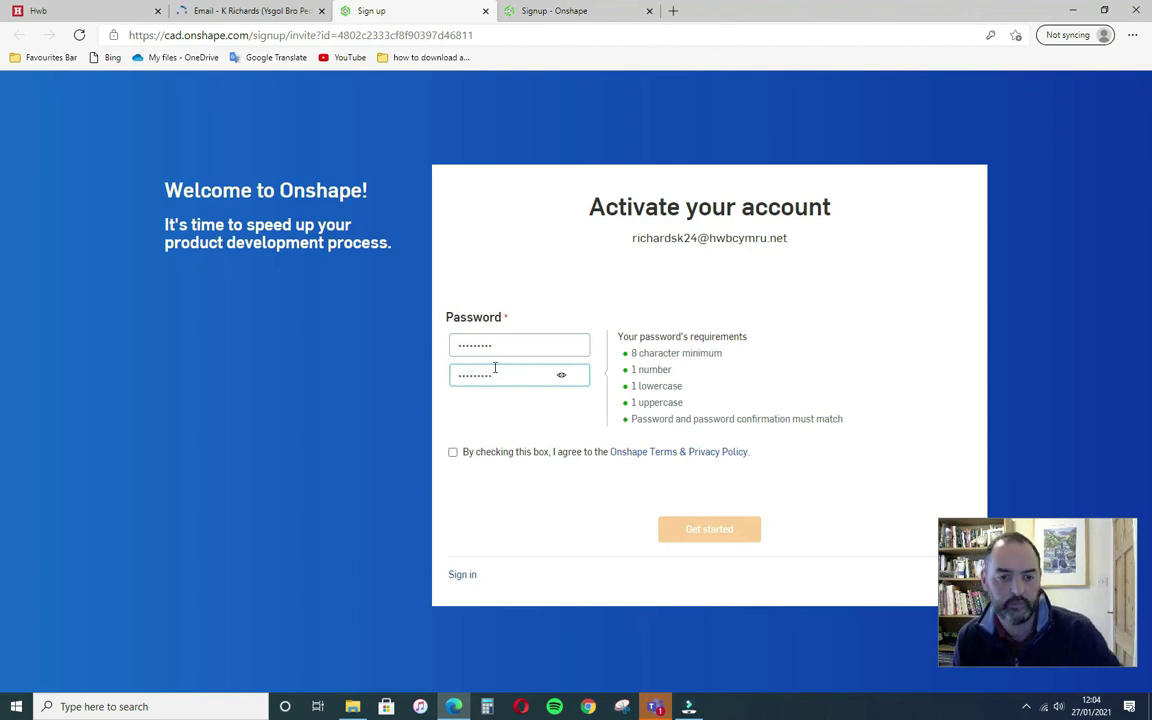
left_click(452, 452)
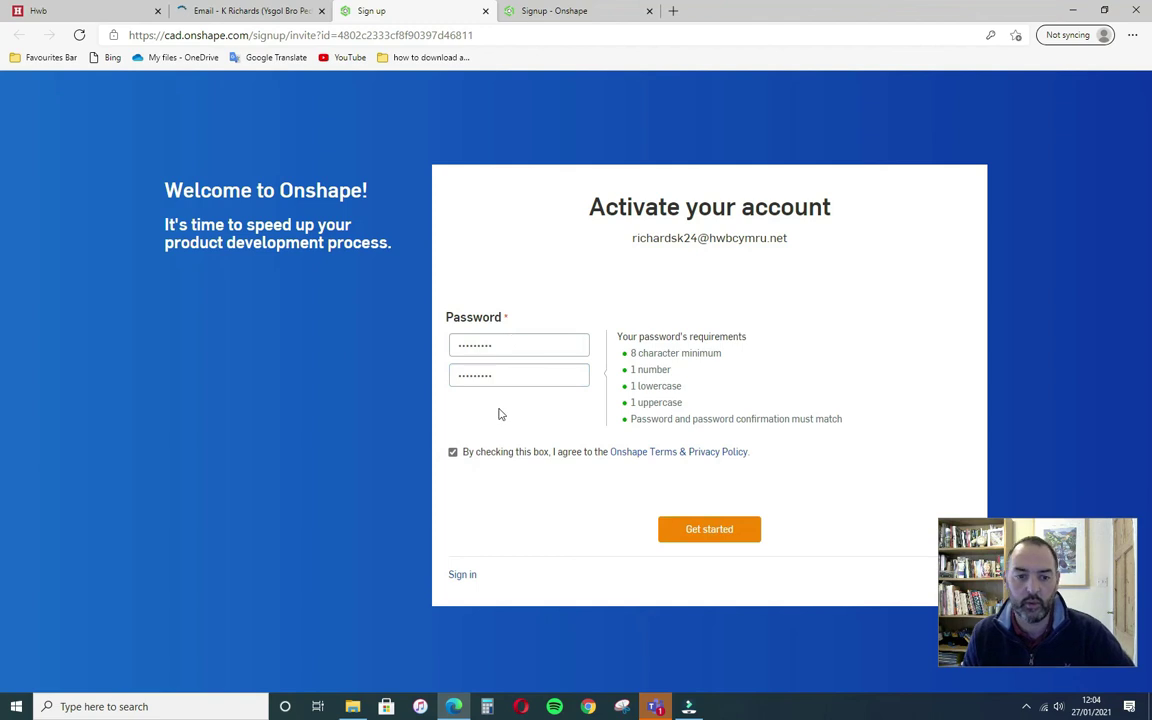
left_click(714, 535)
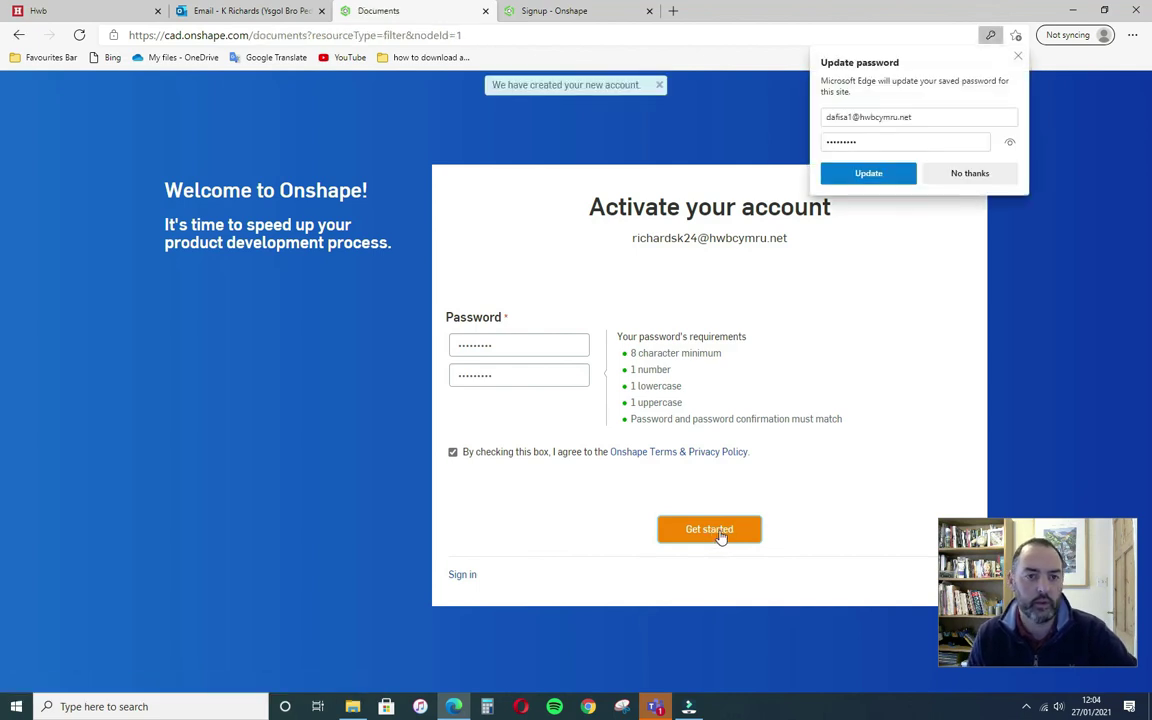
- Dismiss the password popup and set default units to Millimeter length and Kilogram mass
left_click(970, 173)
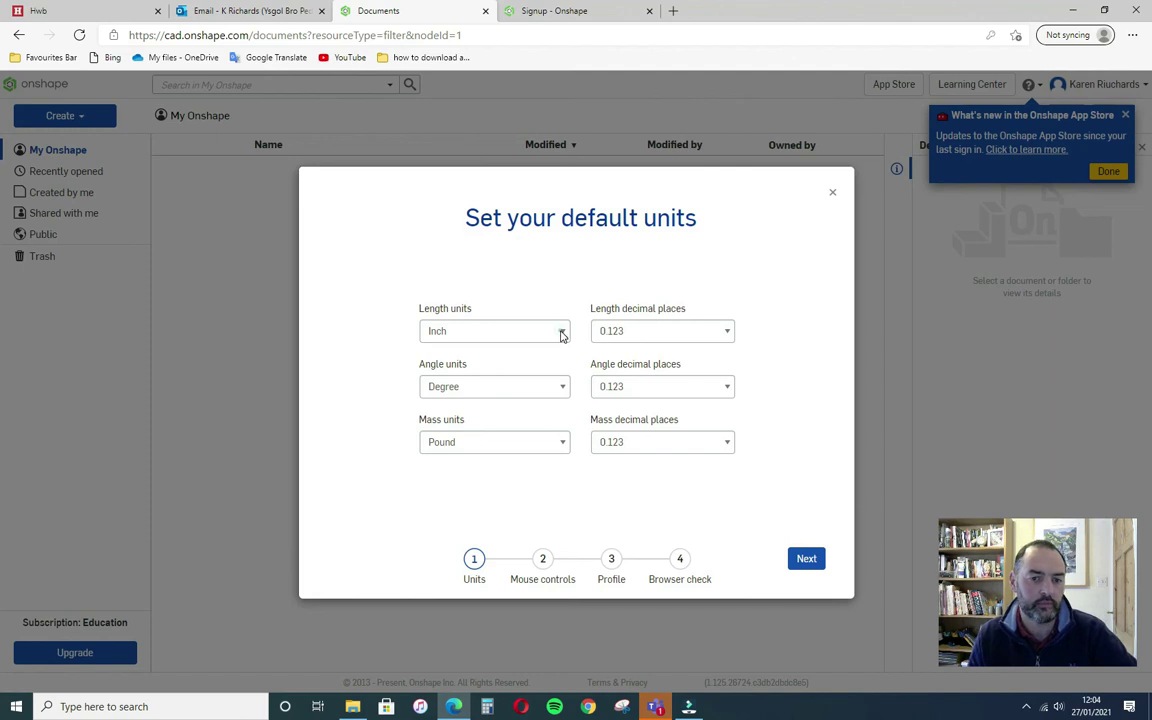
left_click(562, 334)
left_click(533, 406)
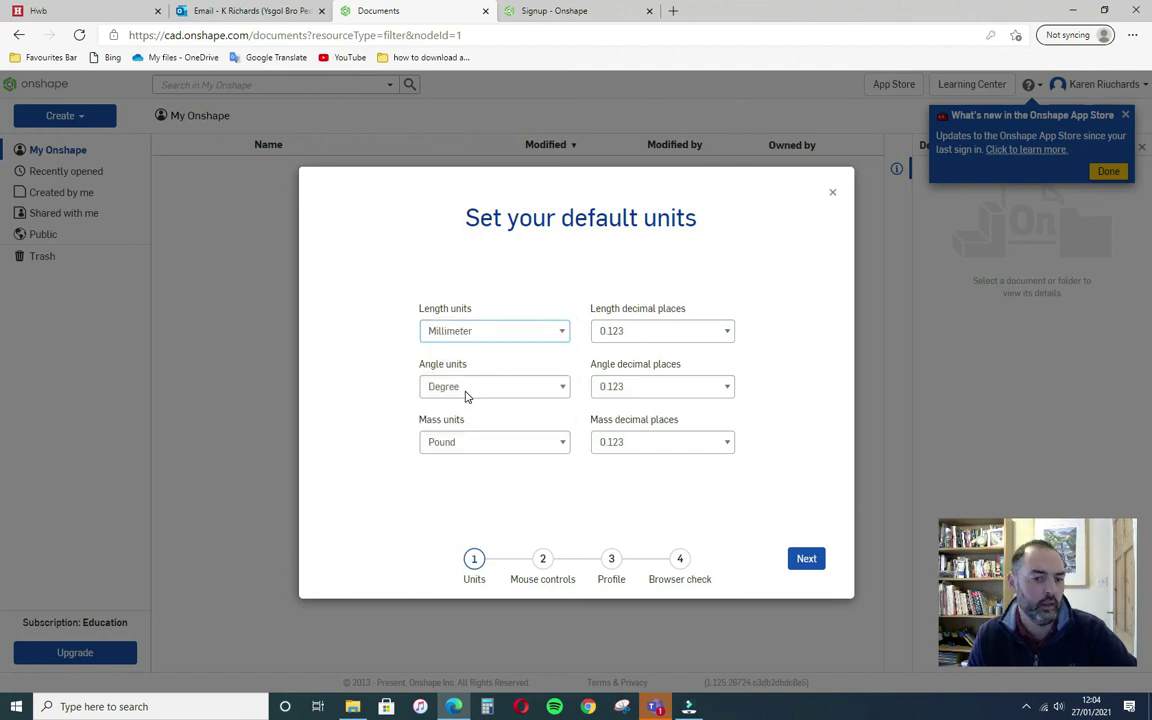
left_click(562, 442)
left_click(530, 478)
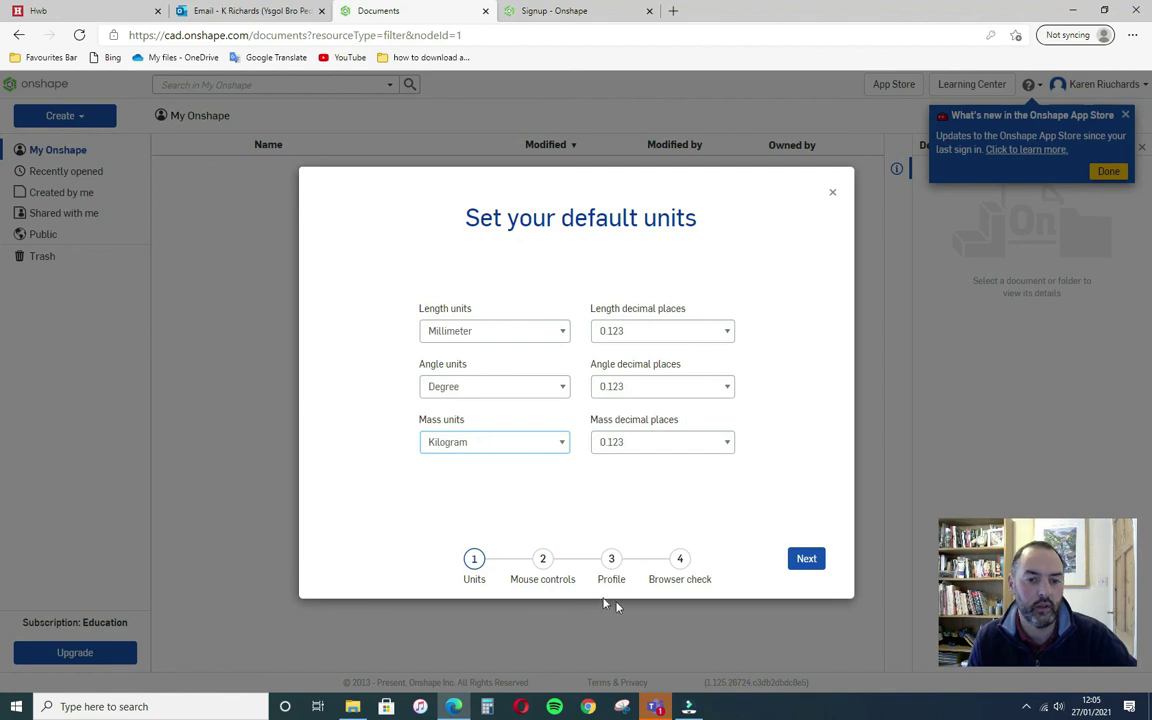
left_click(805, 561)
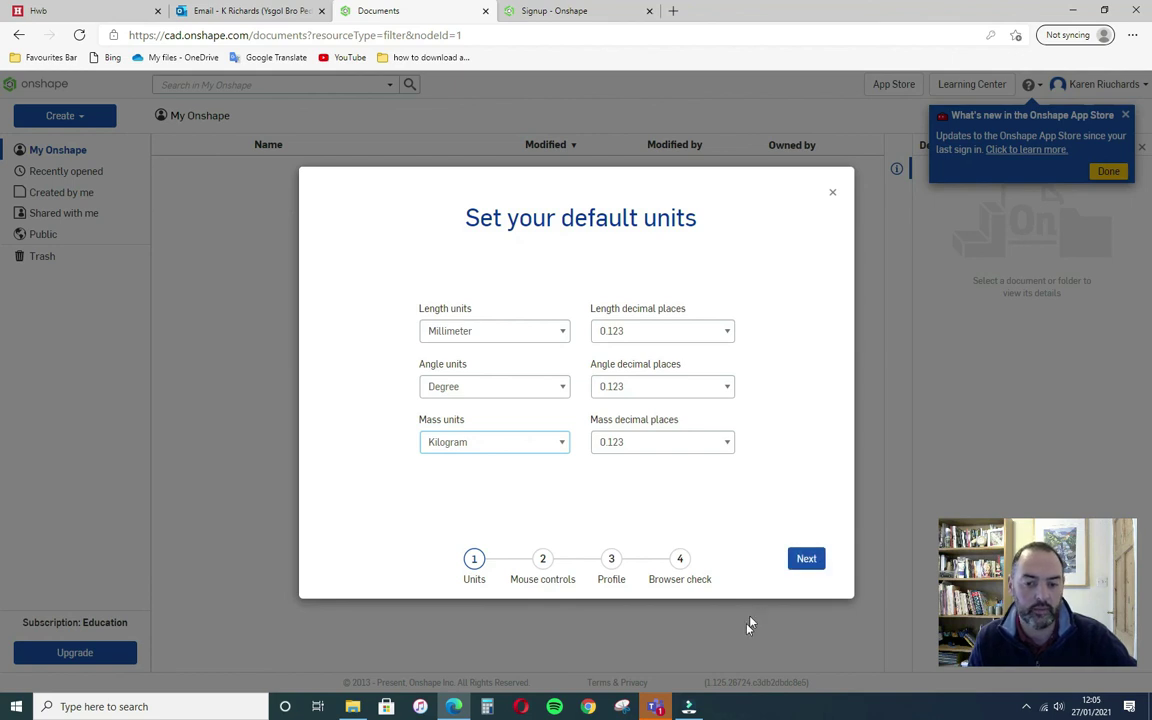
left_click(806, 562)
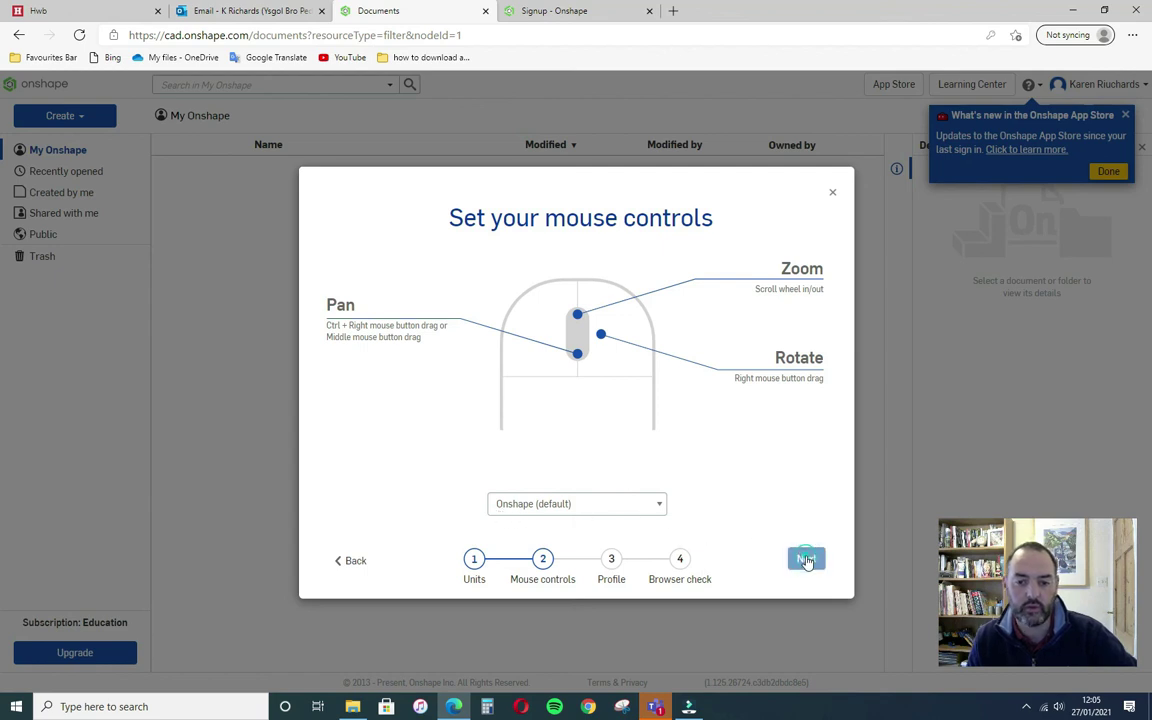
- Keep Onshape (default) mouse controls, delete the stray letter from the nickname, and finish setup
left_click(807, 562)
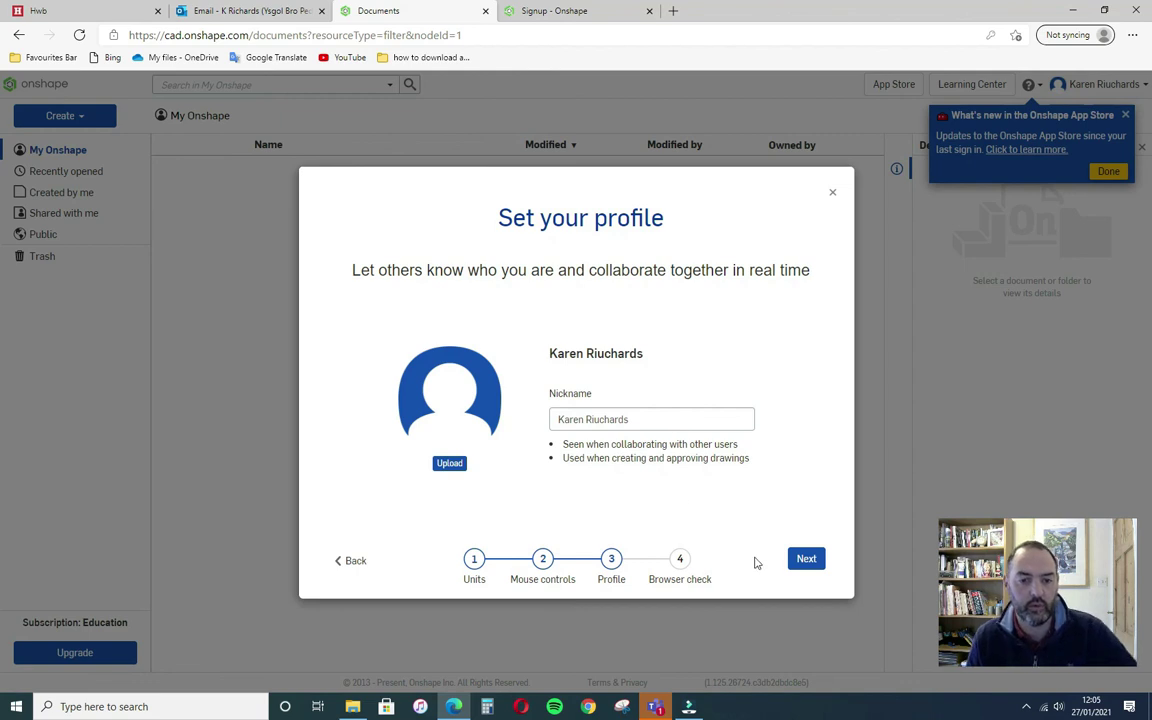
left_click(600, 420)
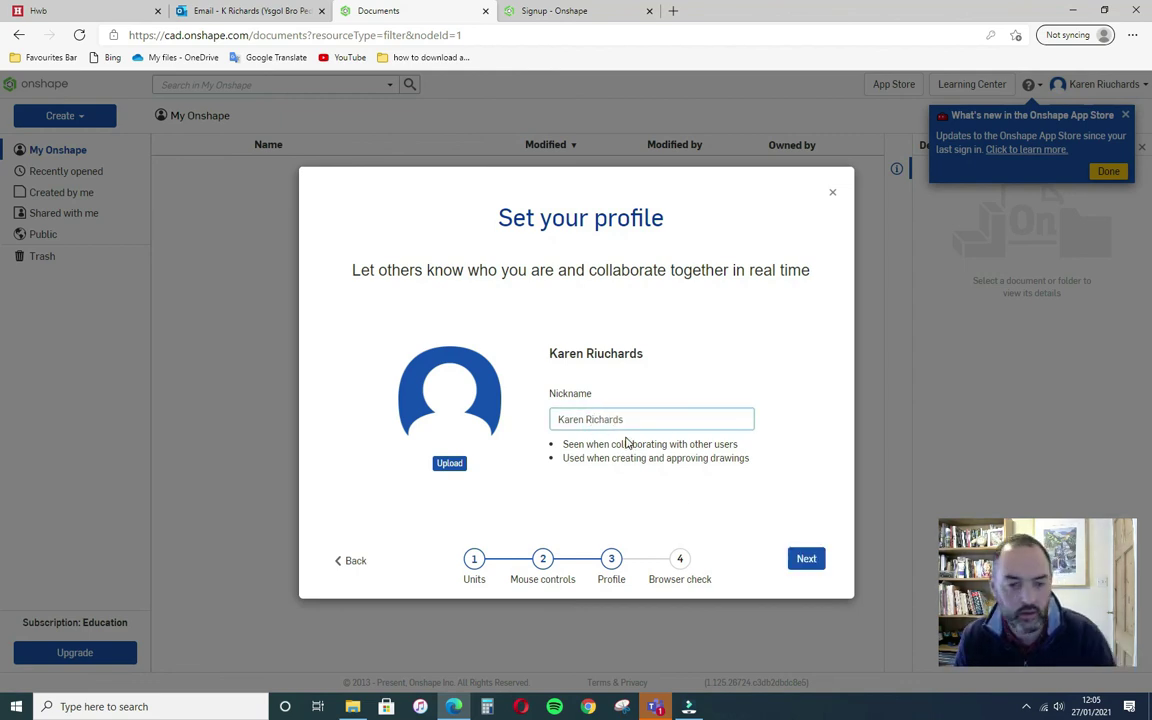
key("BackSpace")
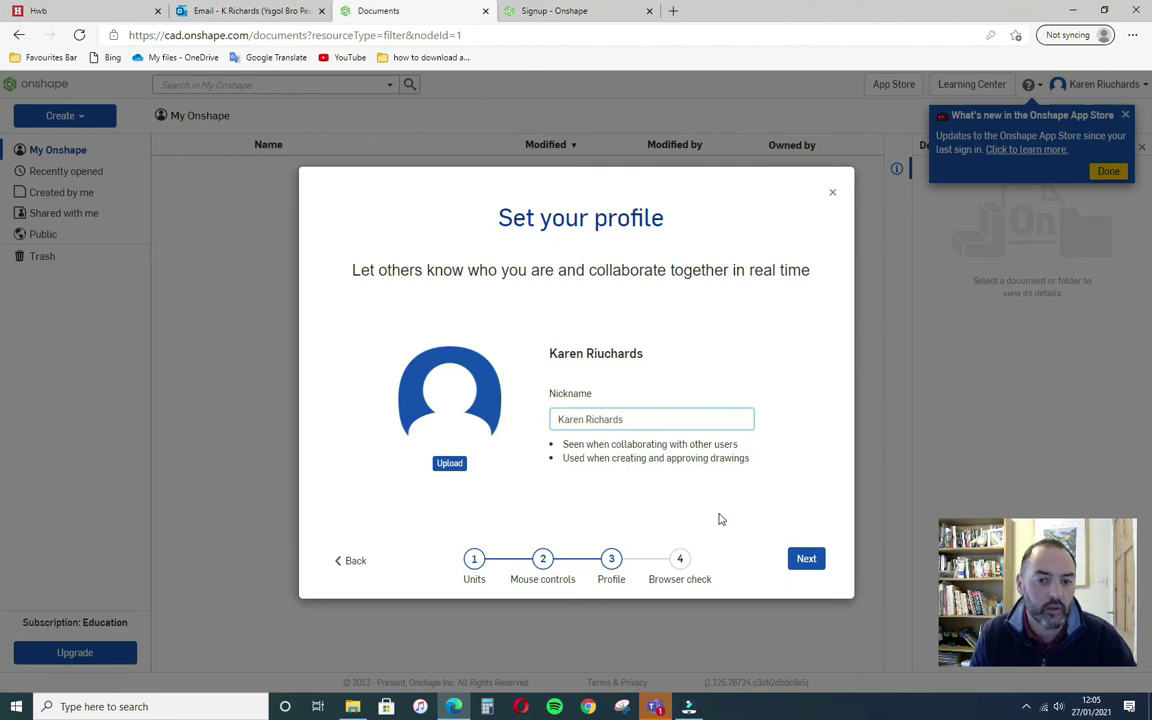
left_click(815, 561)
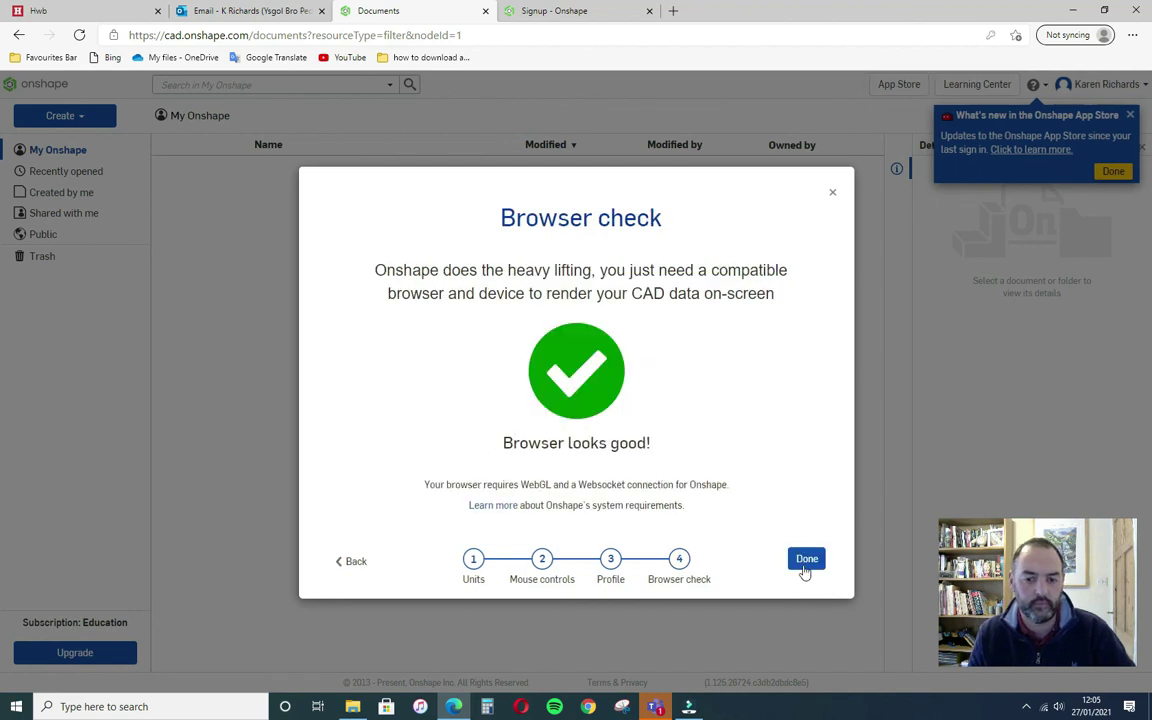
left_click(806, 566)
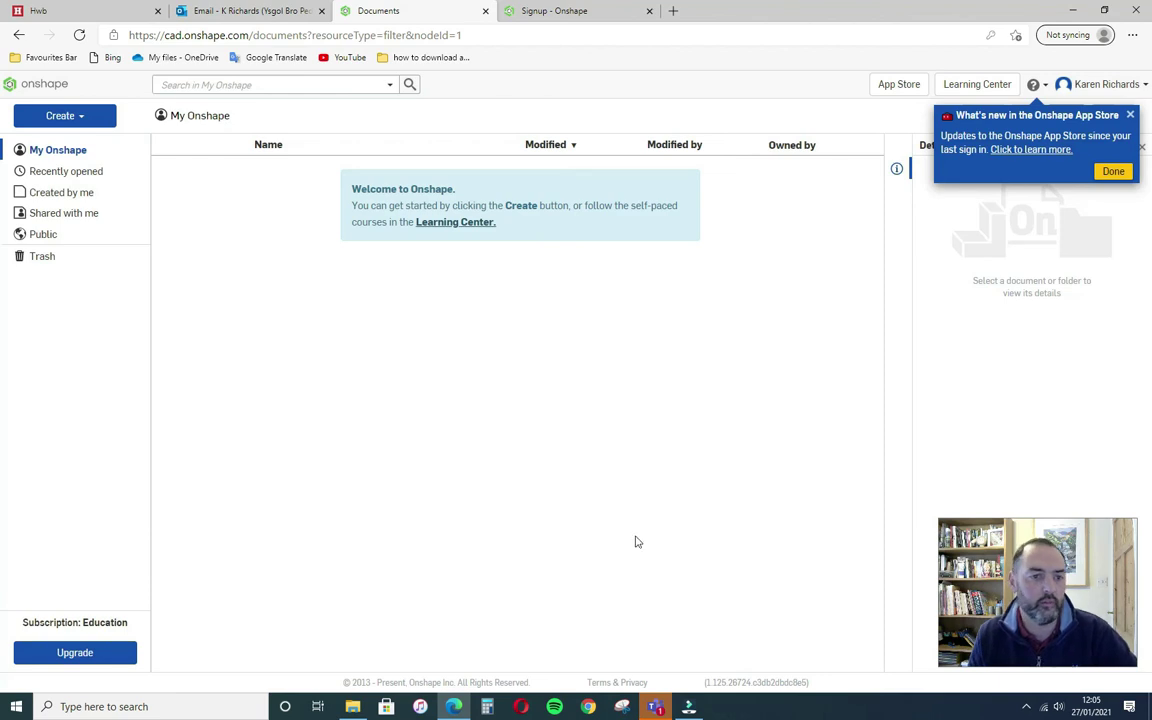